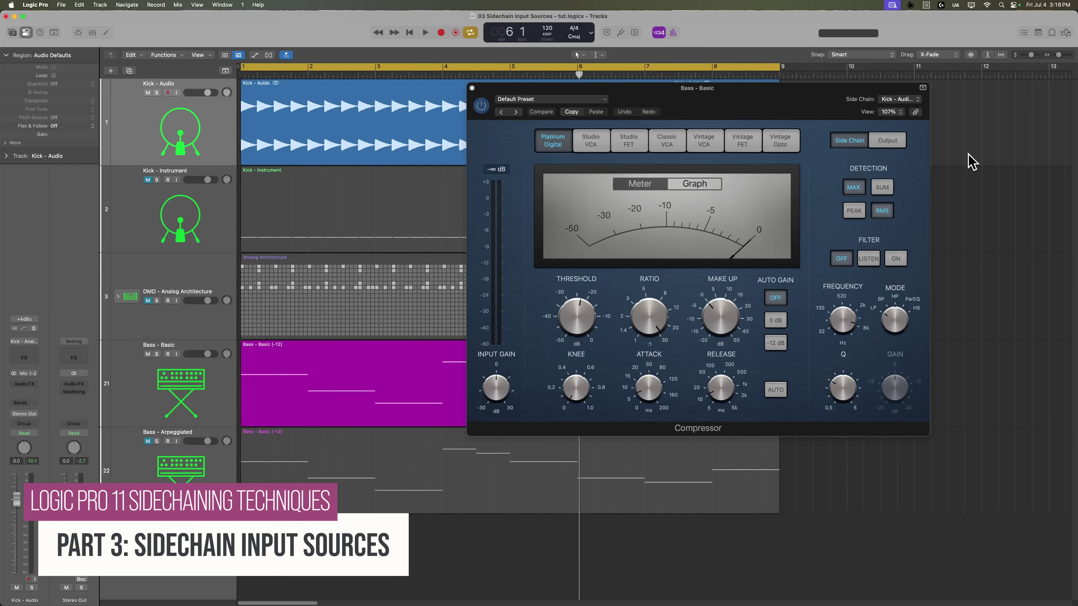
Check the side-chain source, then play and stop the Bass - Basic track to hear the ducking
click(908, 100)
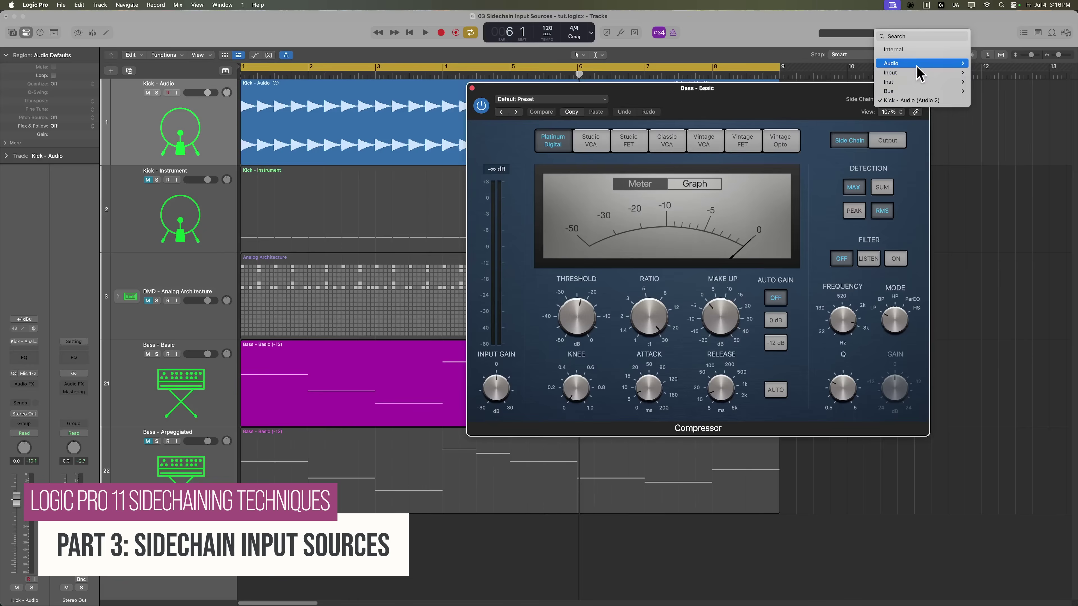
click(811, 94)
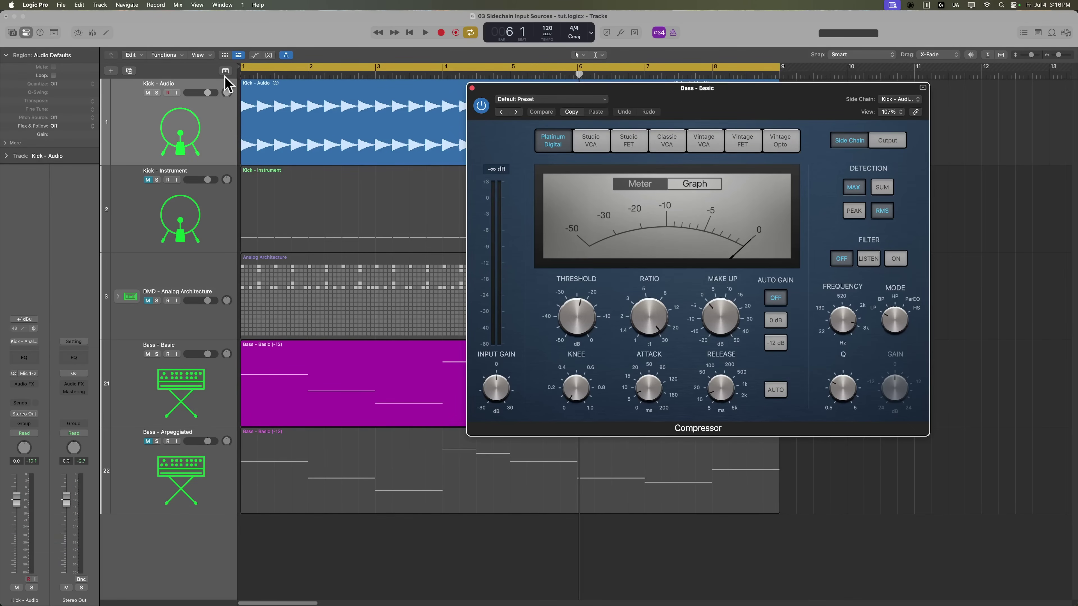
click(190, 122)
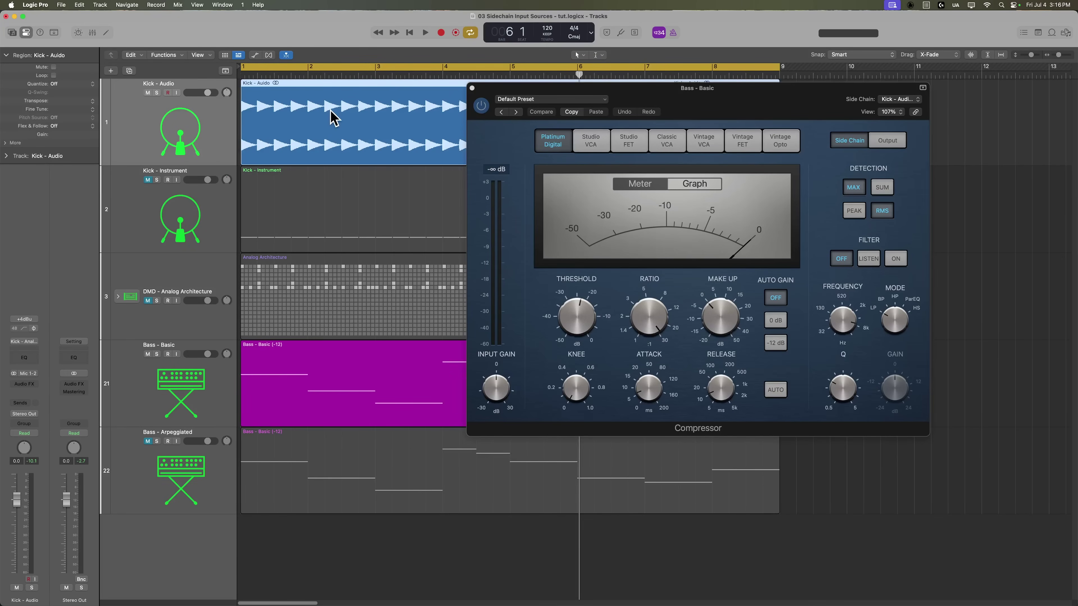
click(261, 376)
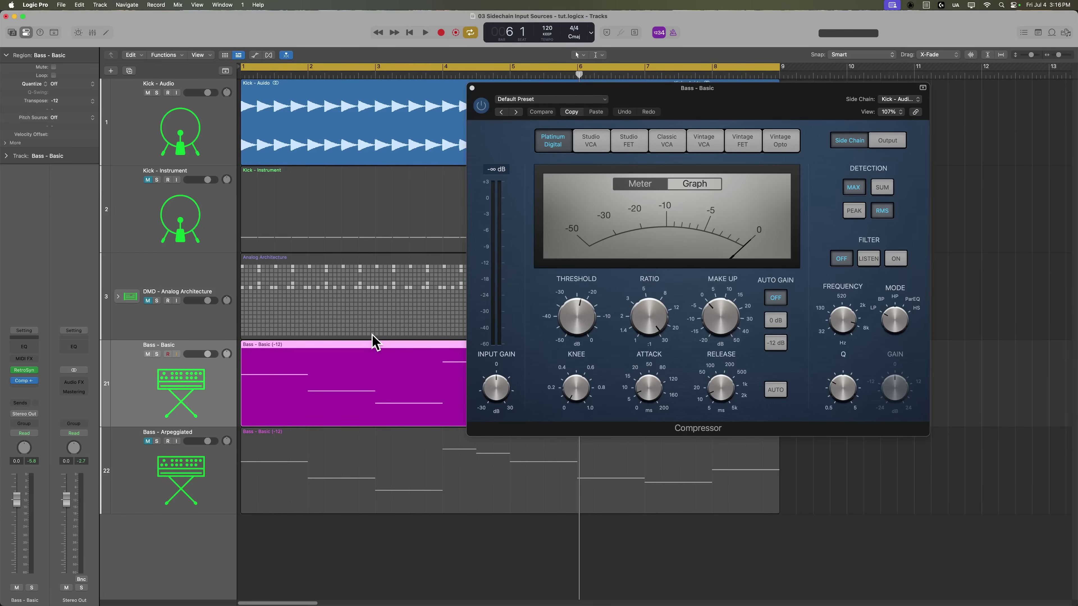
key(space)
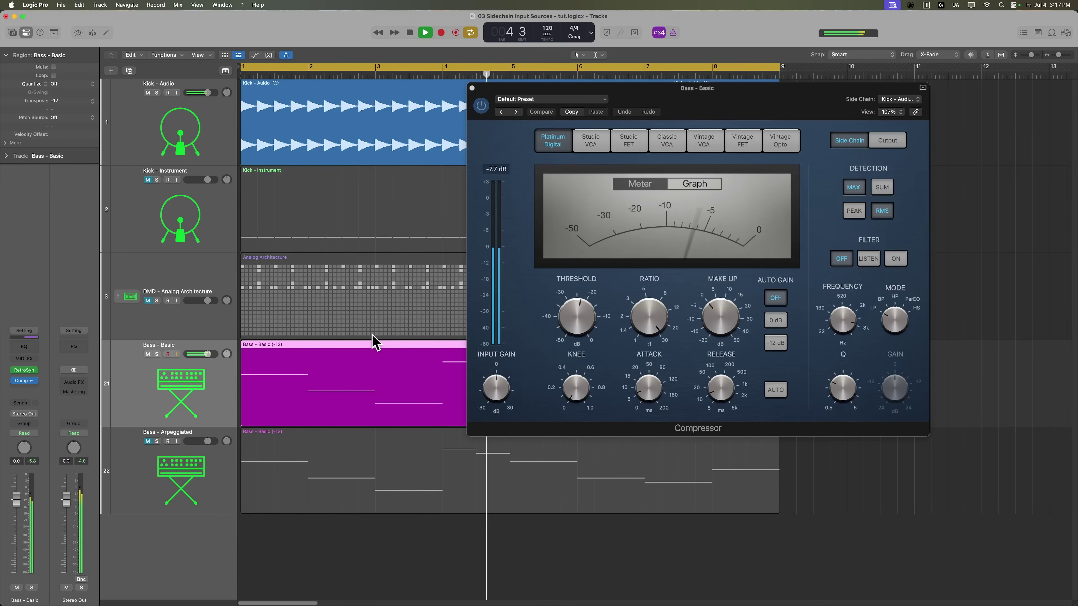
key(space)
Mute Kick - Audio, select the Kick - Instrument track and return the playhead to the start
click(898, 101)
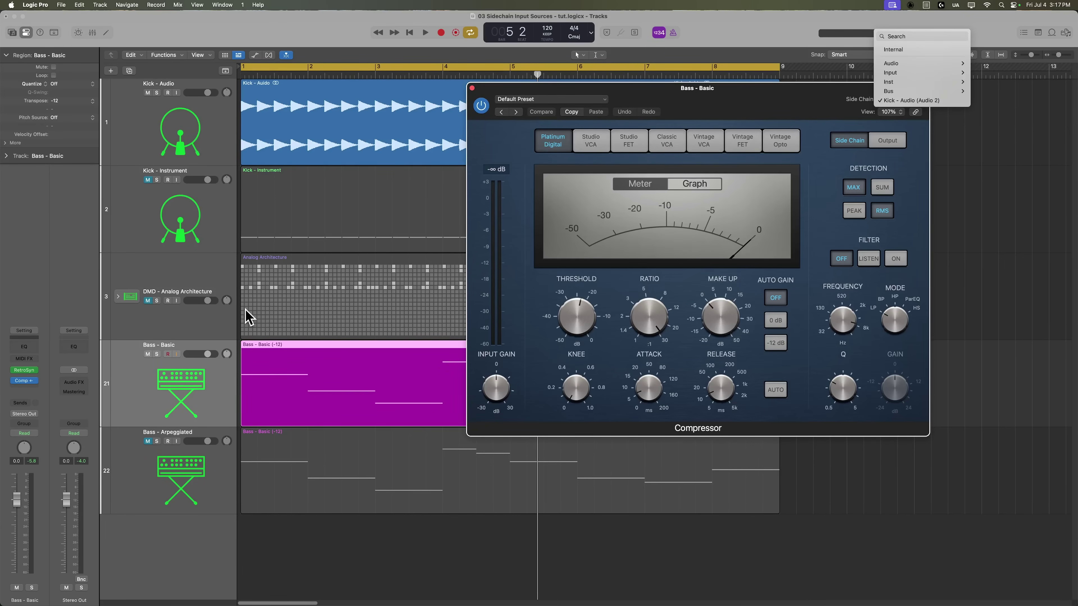
click(797, 104)
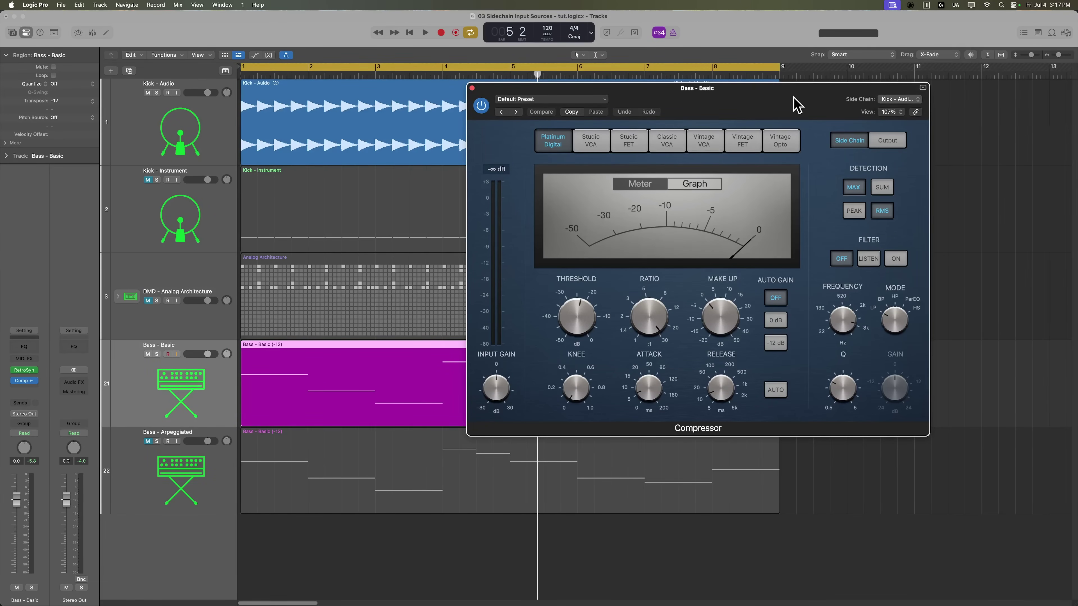
click(148, 93)
click(145, 175)
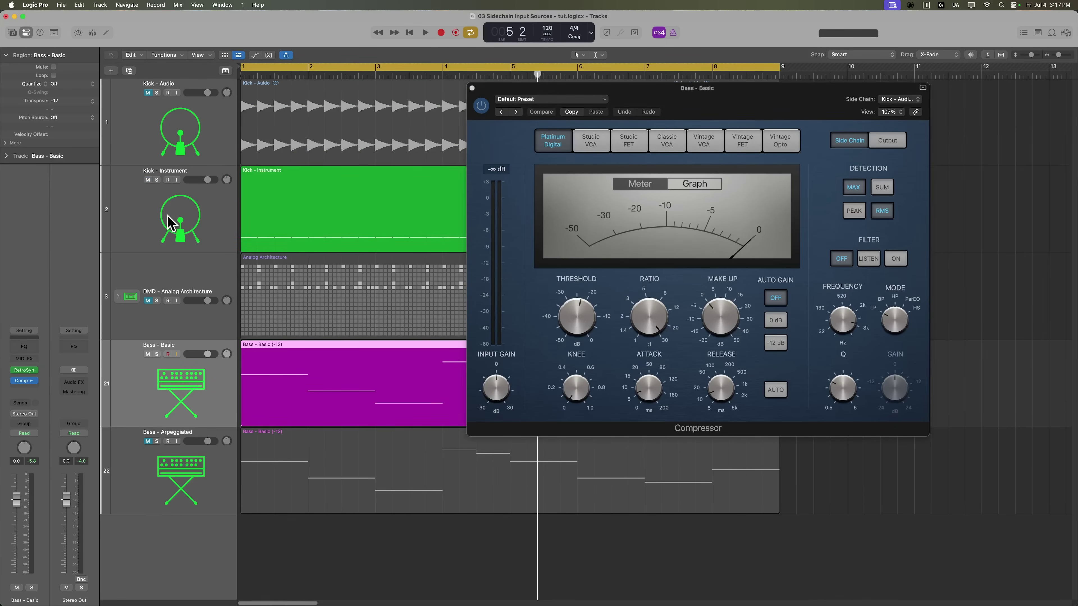
click(169, 223)
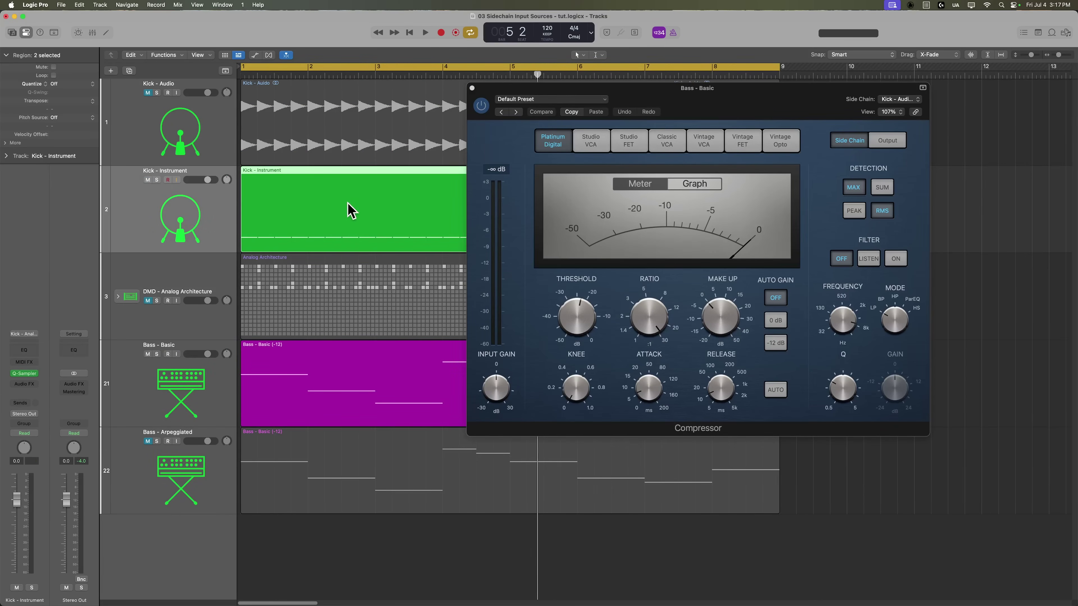
key(Return)
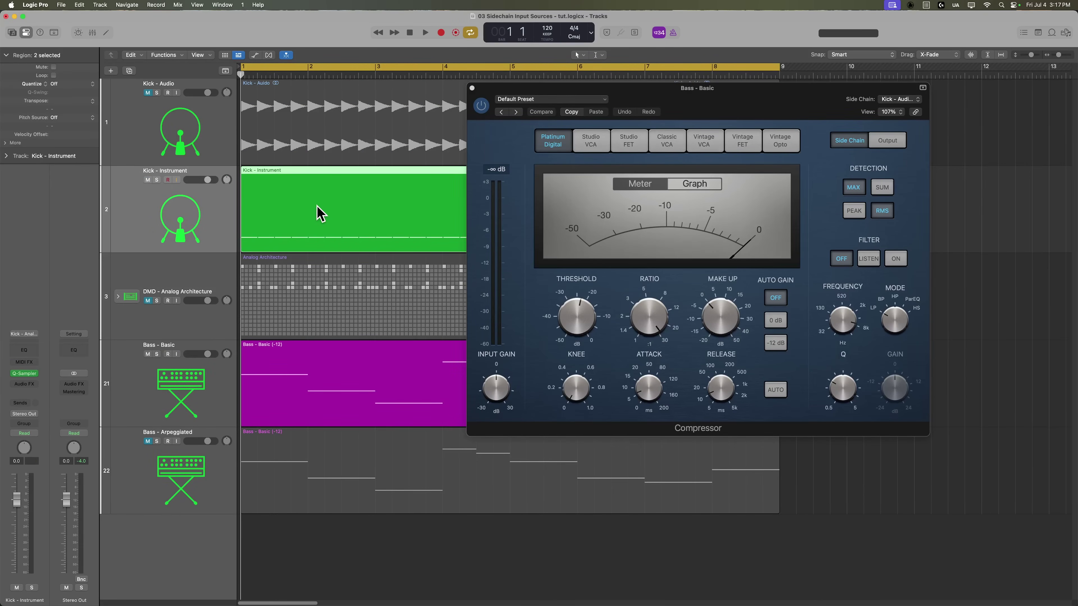
click(26, 374)
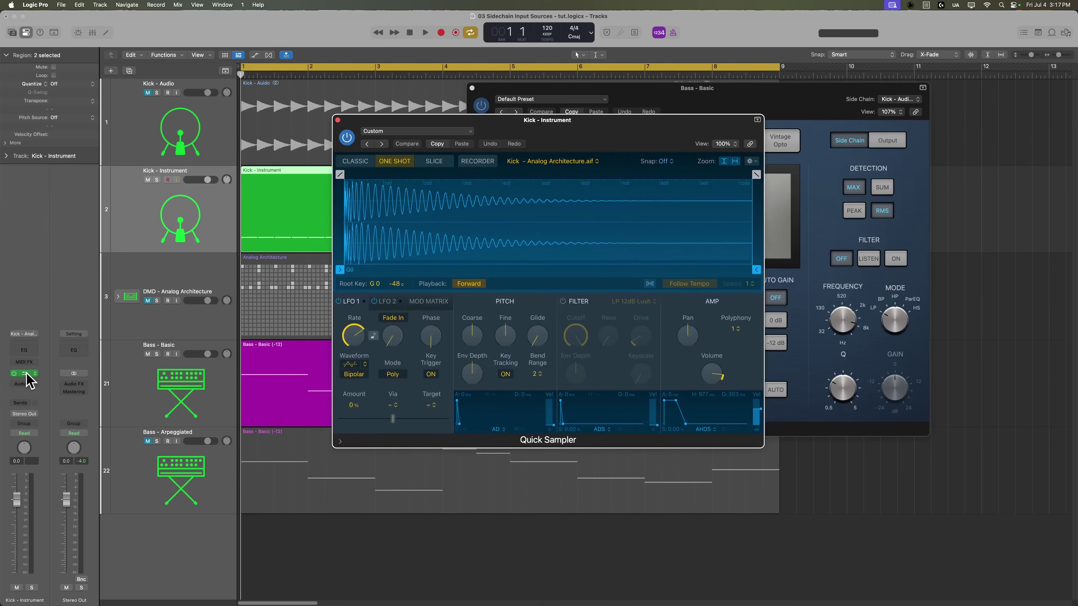
Close the kick sampler and toggle the Kick - Instrument mute on and off
click(337, 121)
click(148, 179)
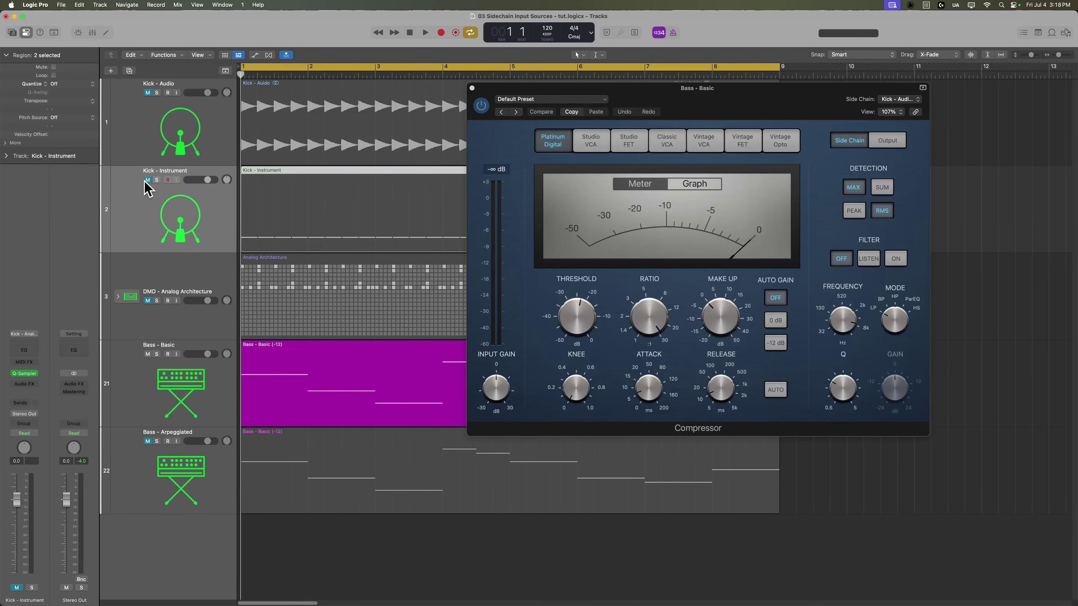
click(147, 179)
click(148, 179)
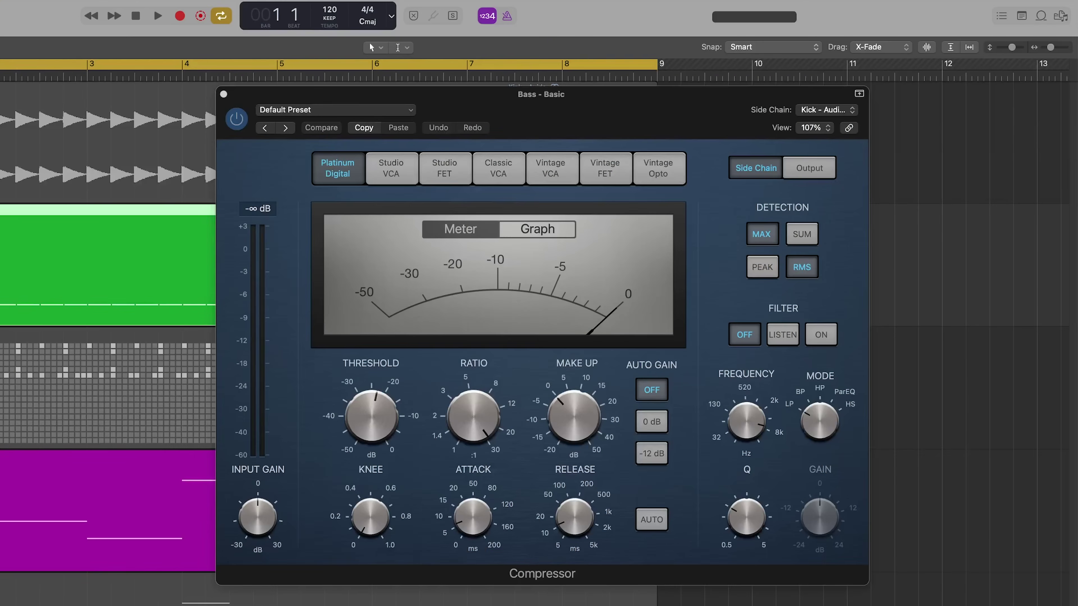
Set the bass compressor's side chain to Kick - Instrument (Inst 1)
click(820, 111)
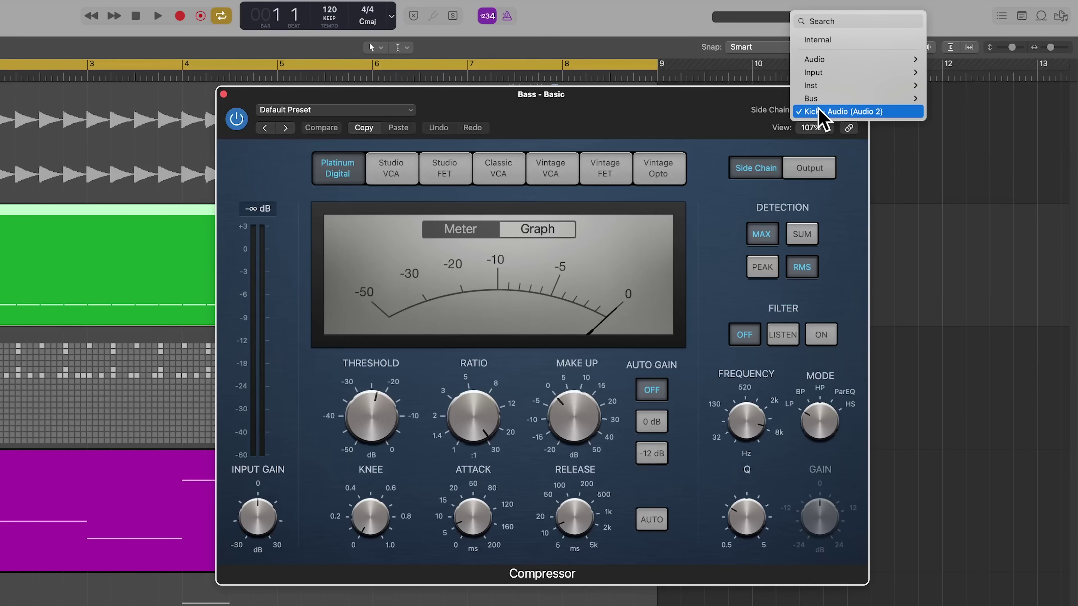
mouse_move(836, 86)
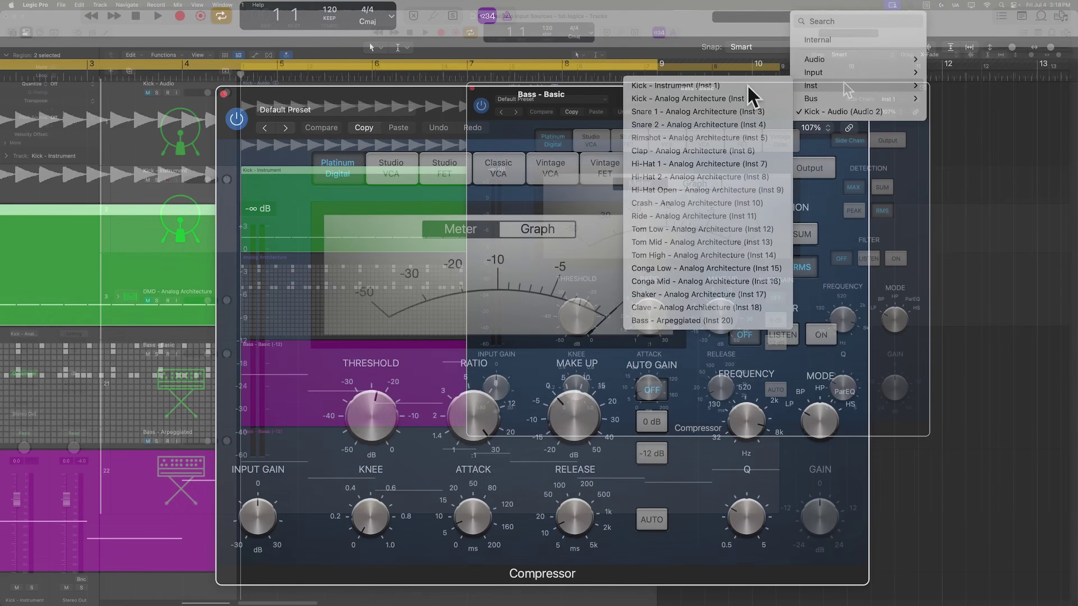
click(747, 87)
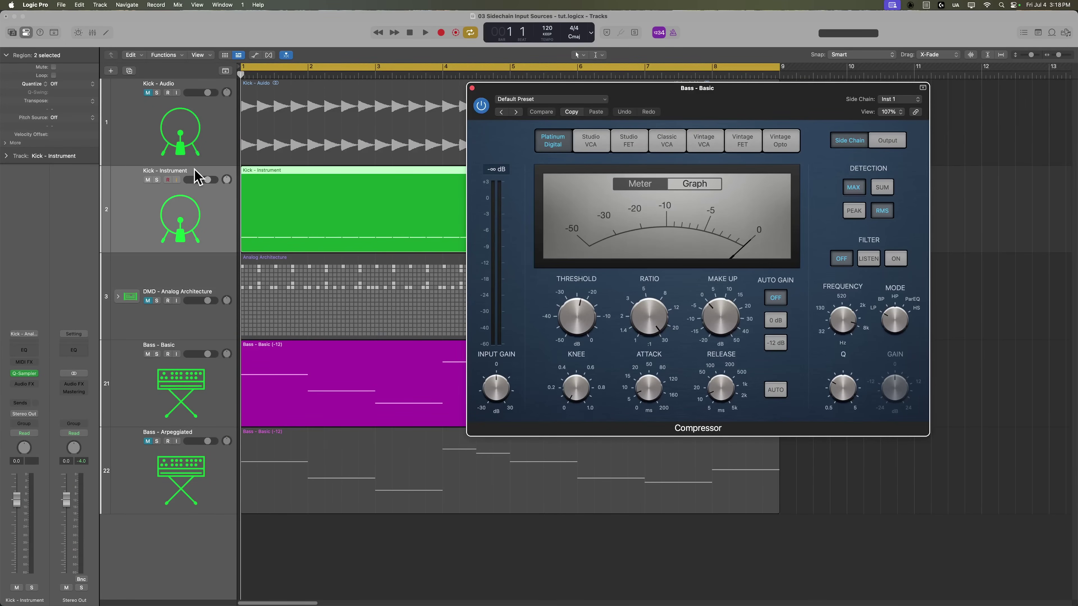
Rename the Kick - Instrument track to 'Kick - Instrument (SC)'
click(893, 100)
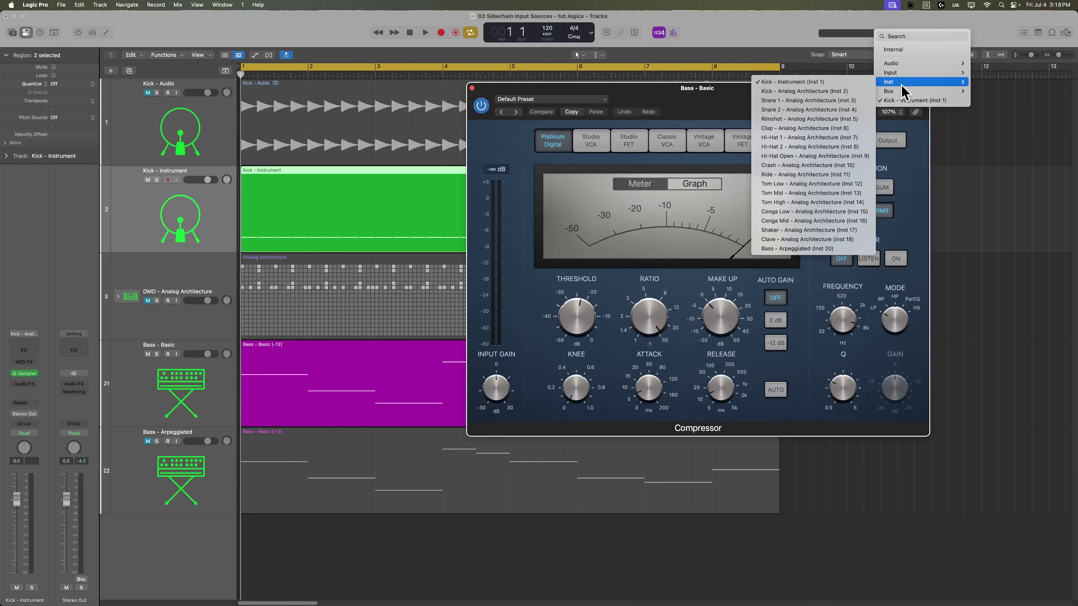
click(902, 101)
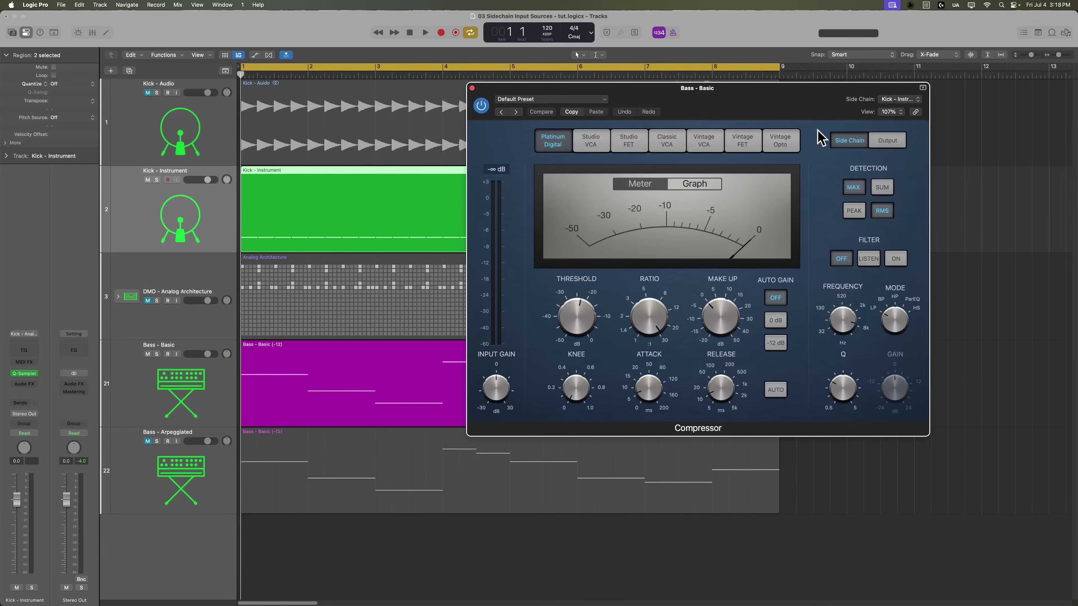
double_click(172, 171)
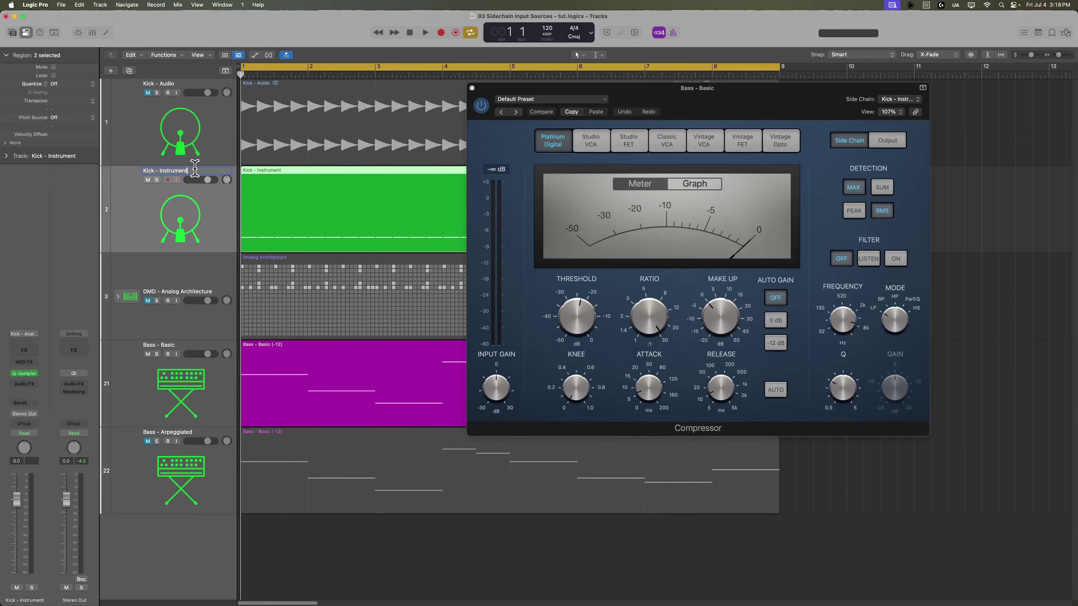
text((SC))
key(Return)
Search 'SC' in the side-chain list, pick Kick - Instrument (SC), and start playback
click(900, 99)
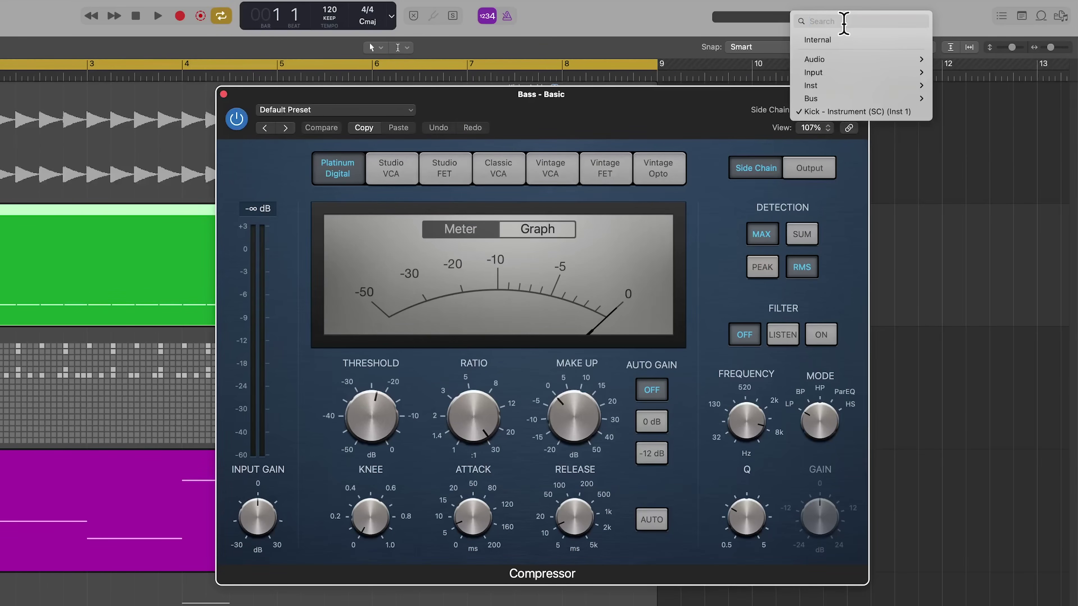
text(SC)
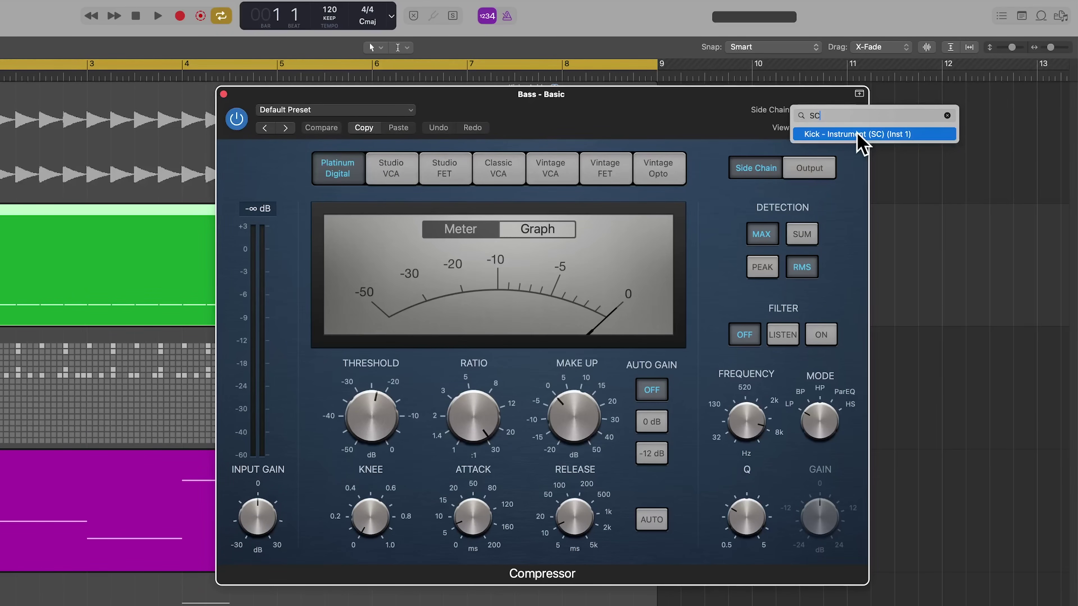
click(857, 135)
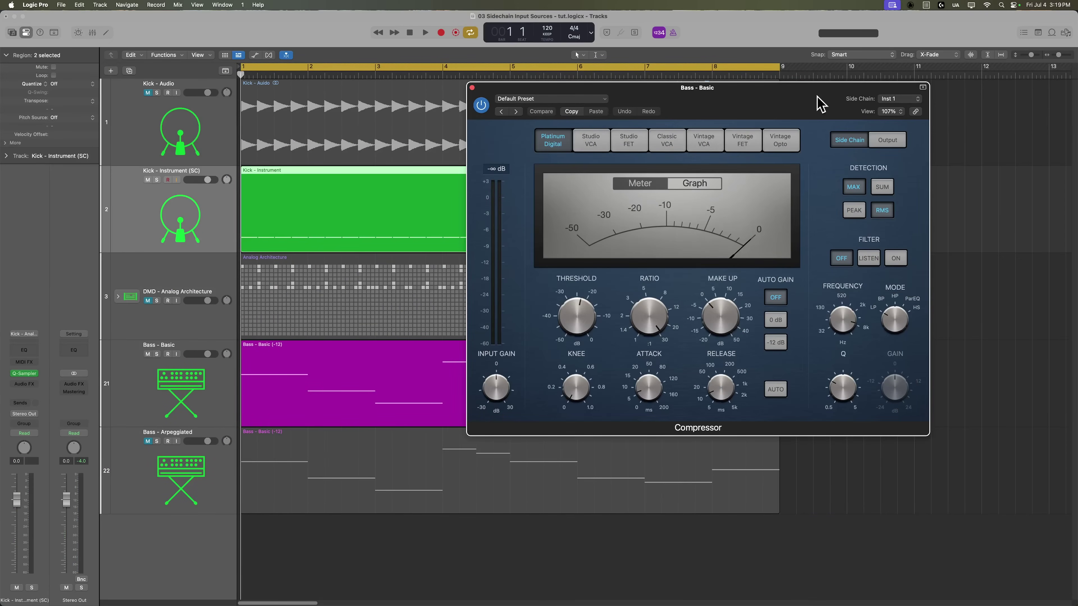
key(space)
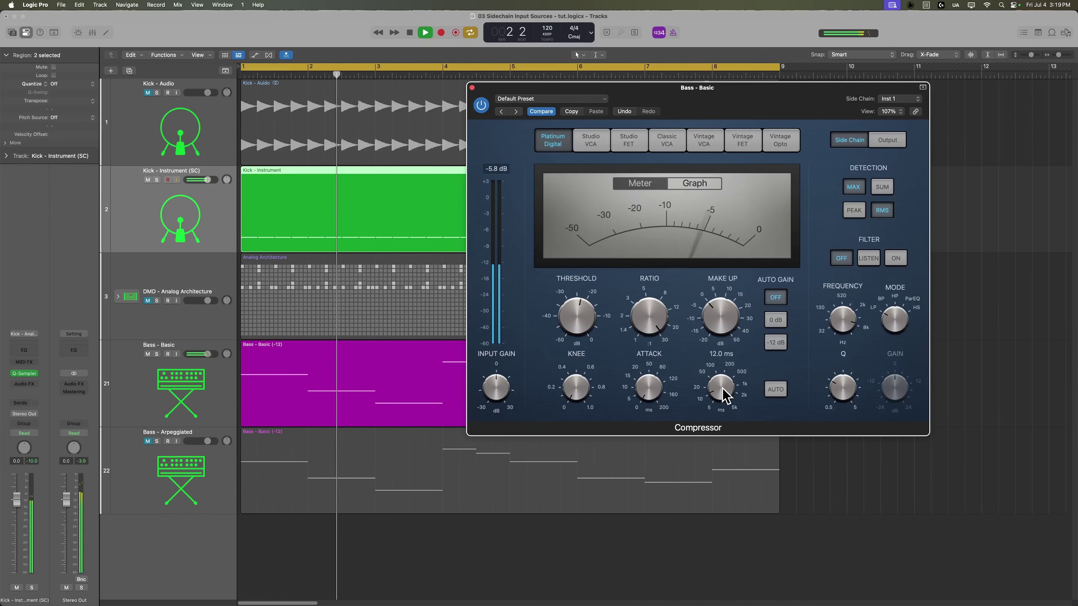
Shorten the compressor release to 5.0 ms, lower the threshold to -24.5 dB, and stop playback
drag(717, 386, 726, 421)
mouse_move(587, 330)
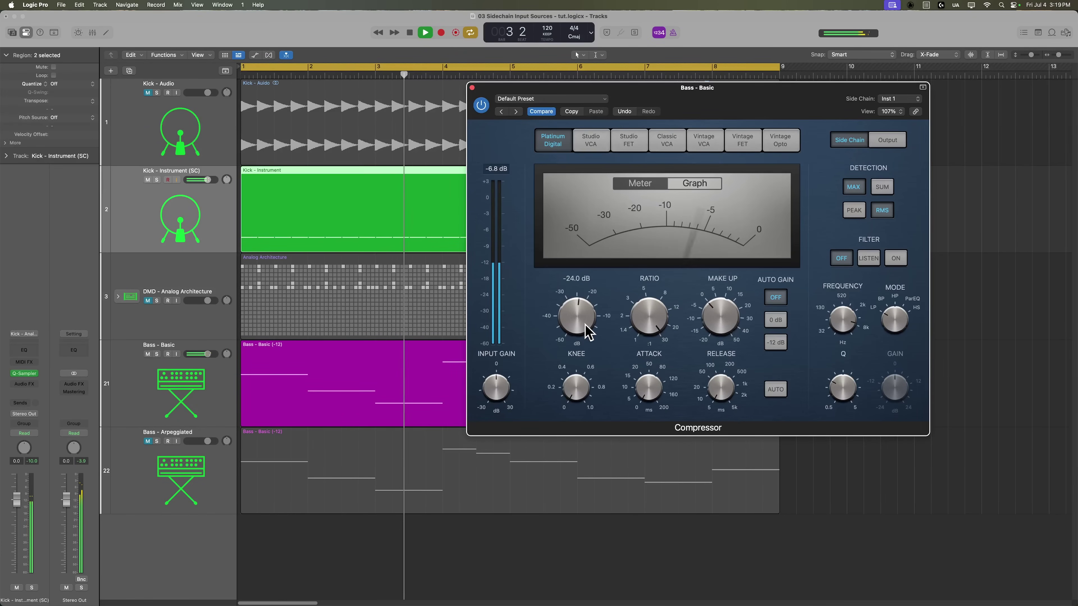
drag(588, 332, 589, 331)
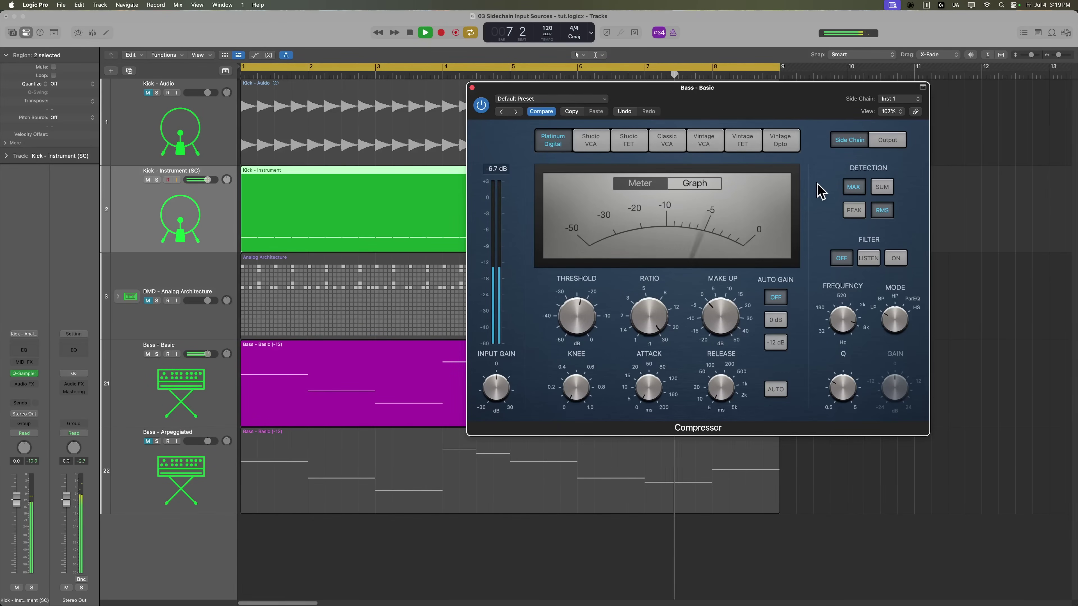
key(space)
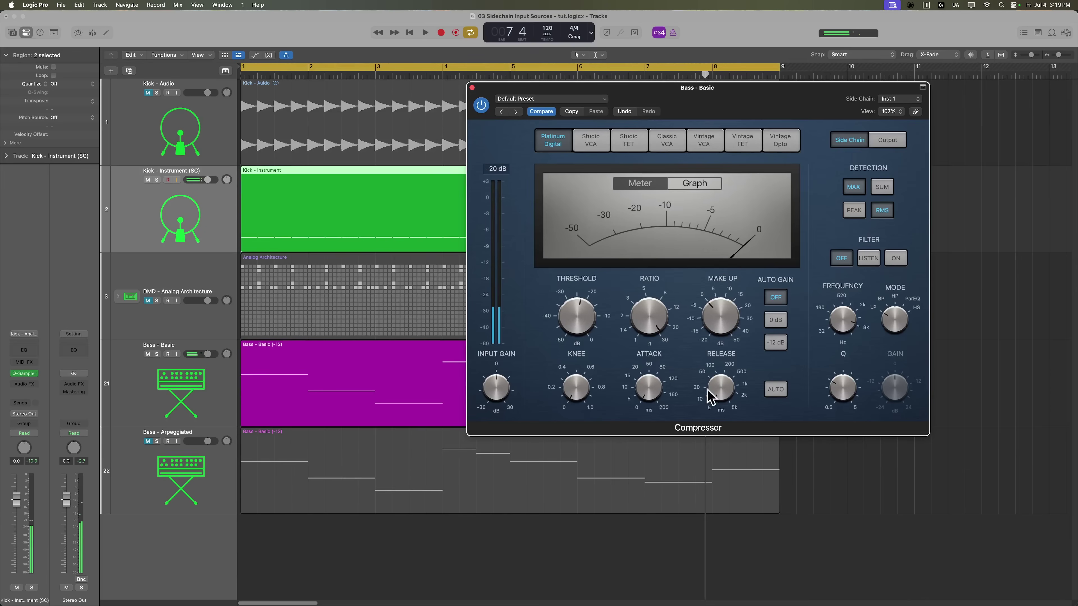
Mute Kick - Instrument (SC) and reset its fader from 1.6 dB back to 0.0 dB
mouse_move(649, 383)
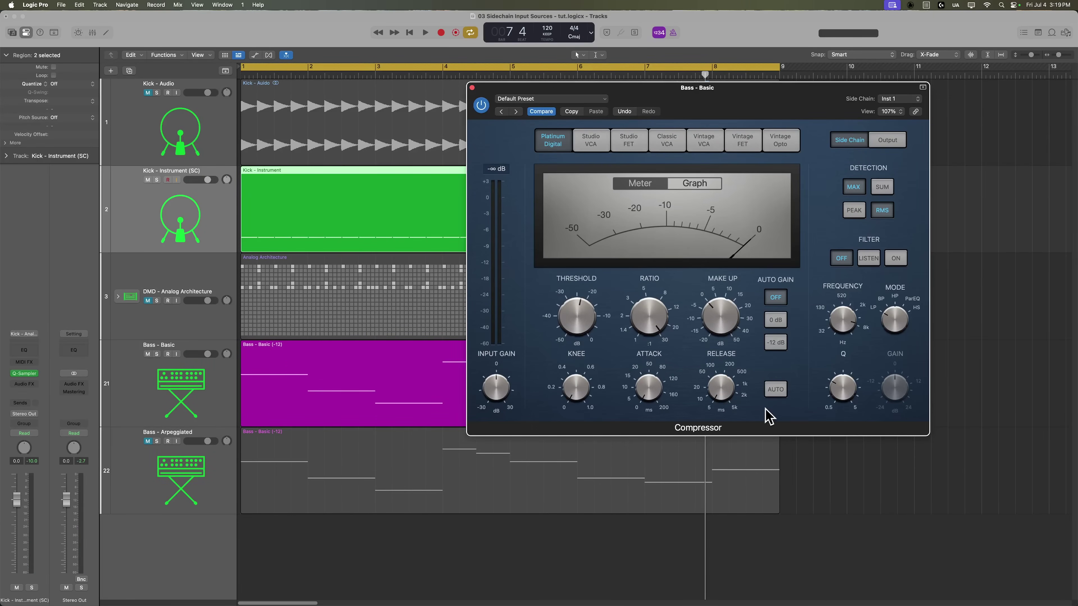
click(147, 180)
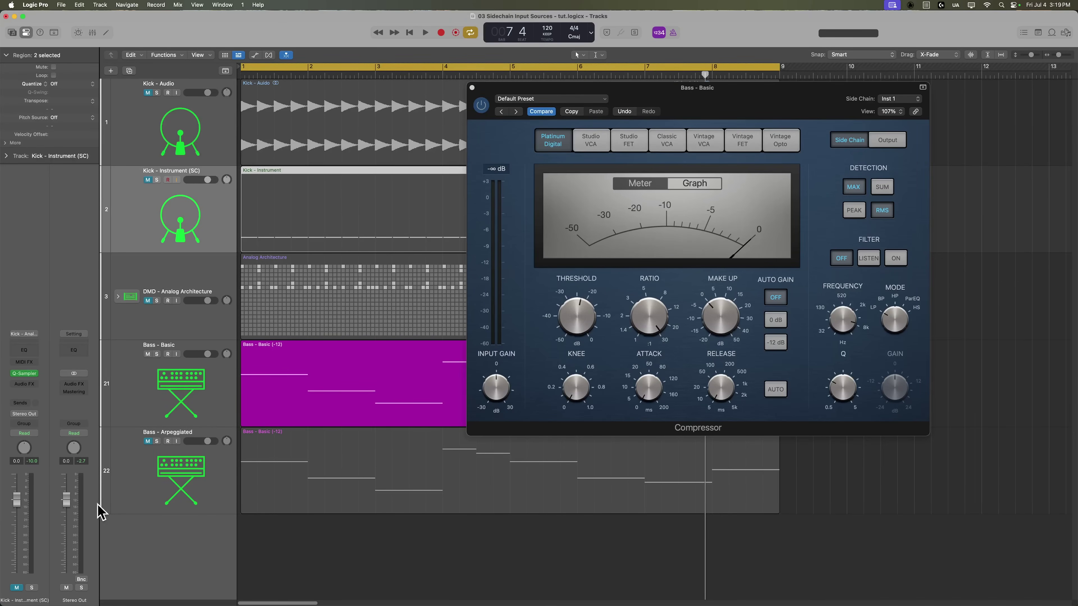
drag(17, 499, 16, 532)
alt+click(20, 534)
Unmute Kick - Instrument (SC) and insert a stereo Enveloper on its channel
click(148, 179)
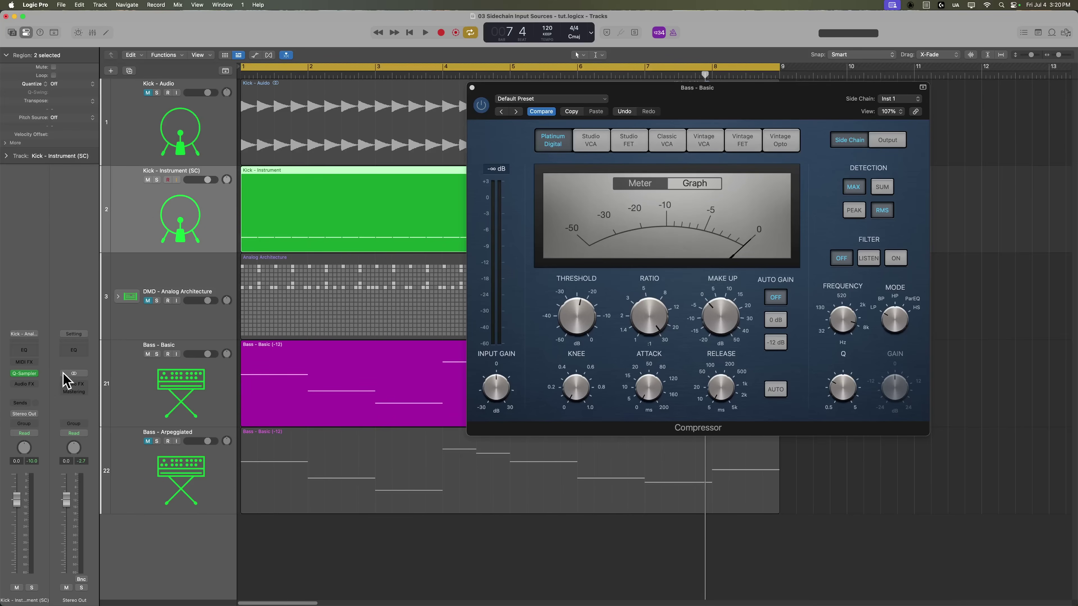
click(33, 384)
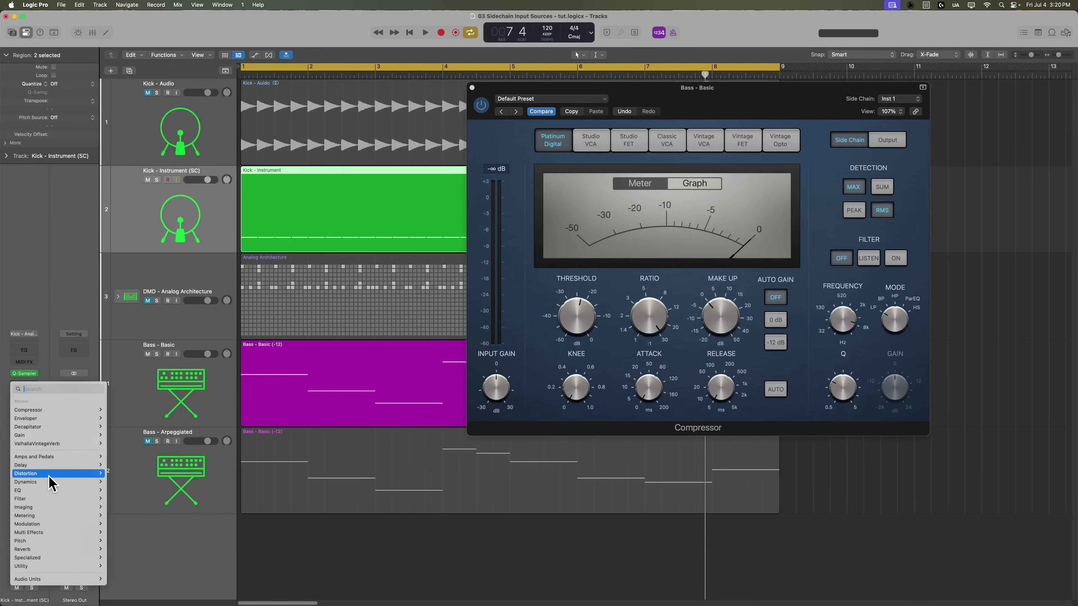
mouse_move(53, 482)
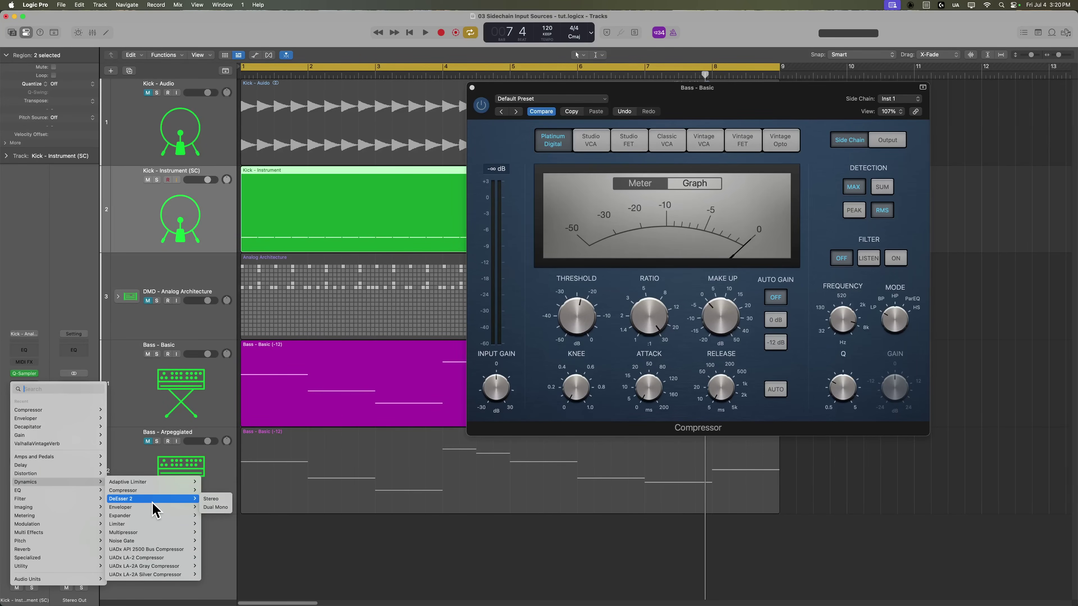
click(220, 509)
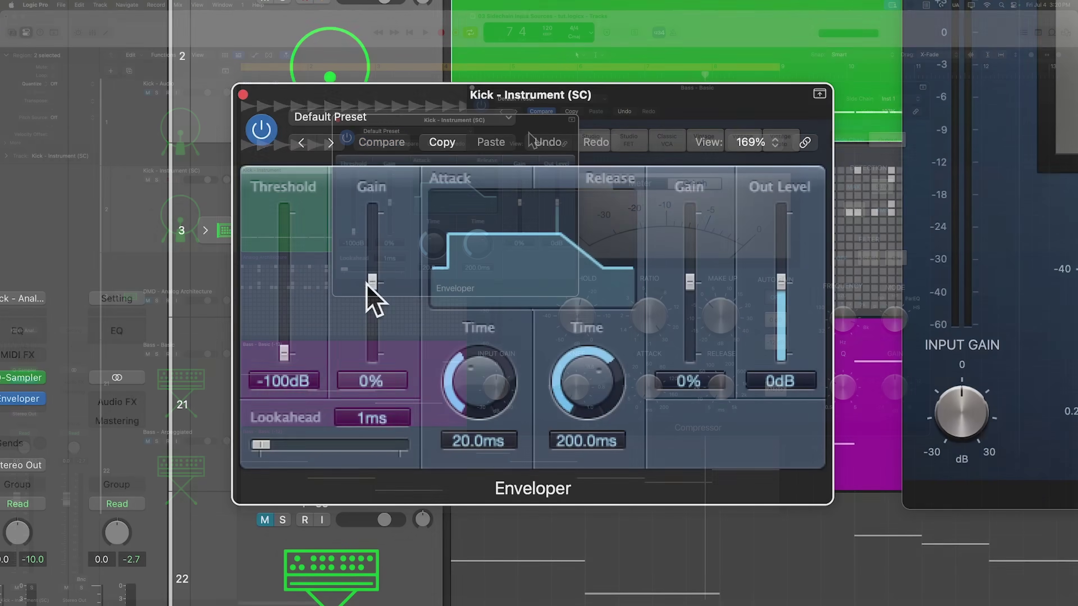
Set the Enveloper's attack gain to 80% and pull the release gain into the negative range
mouse_move(201, 328)
mouse_down()
mouse_move(210, 298)
mouse_move(210, 339)
mouse_up()
drag(383, 299, 408, 230)
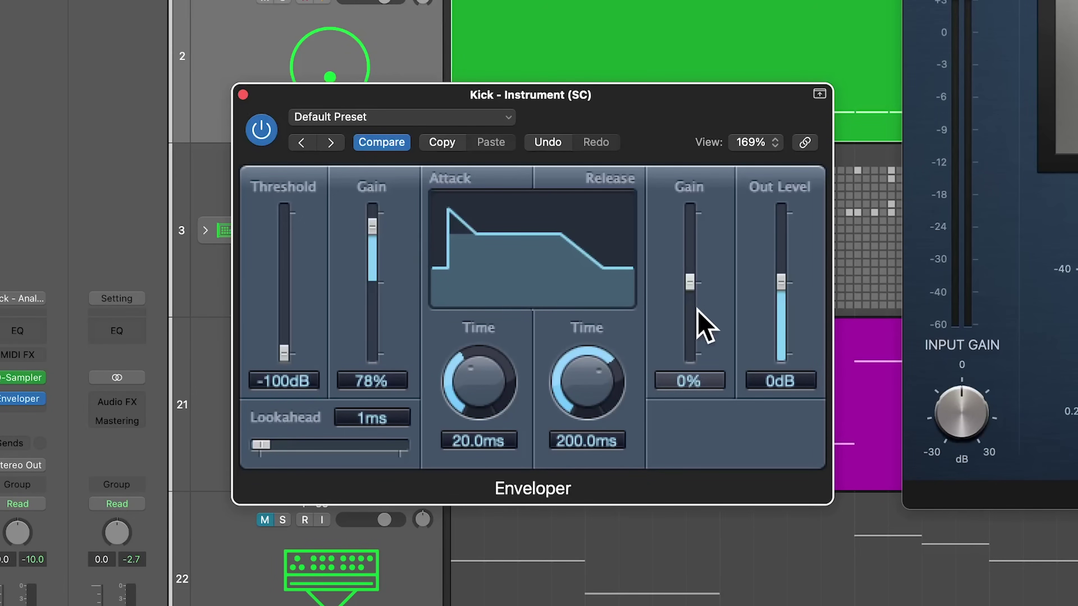
drag(696, 297, 698, 344)
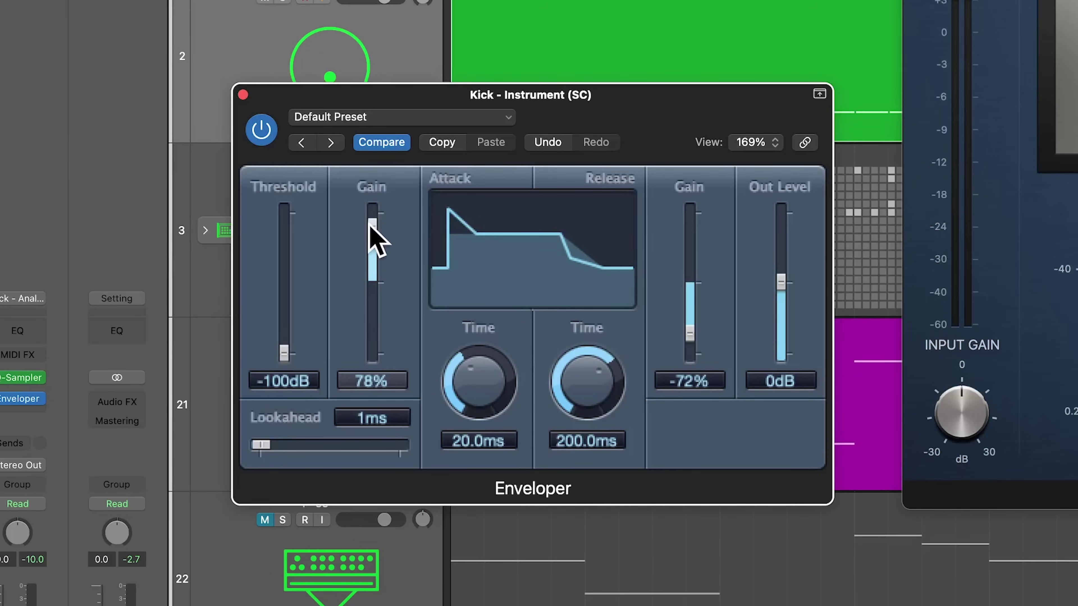
drag(368, 223, 404, 241)
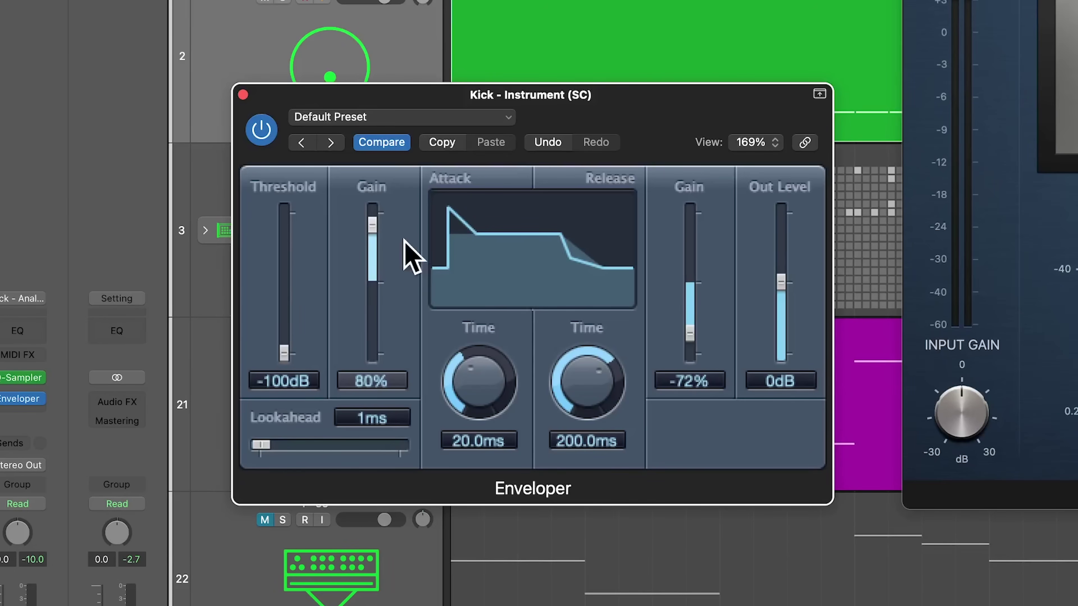
mouse_move(692, 336)
mouse_down()
mouse_move(692, 289)
mouse_move(709, 341)
mouse_up()
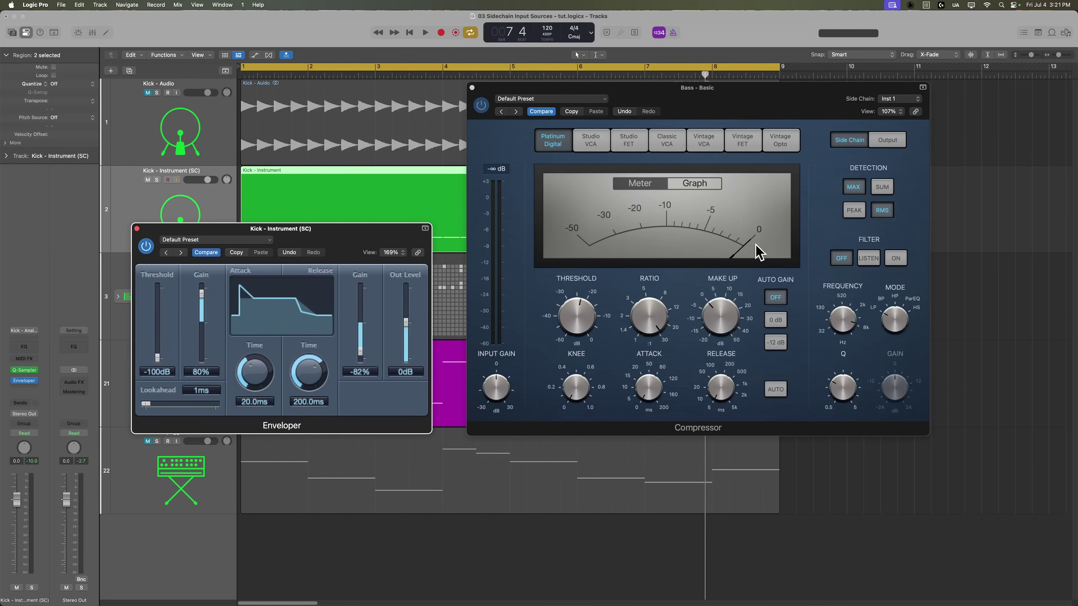
While playing, set the attack to 74 ms and the release to 310 ms, keeping 80% attack gain
key(space)
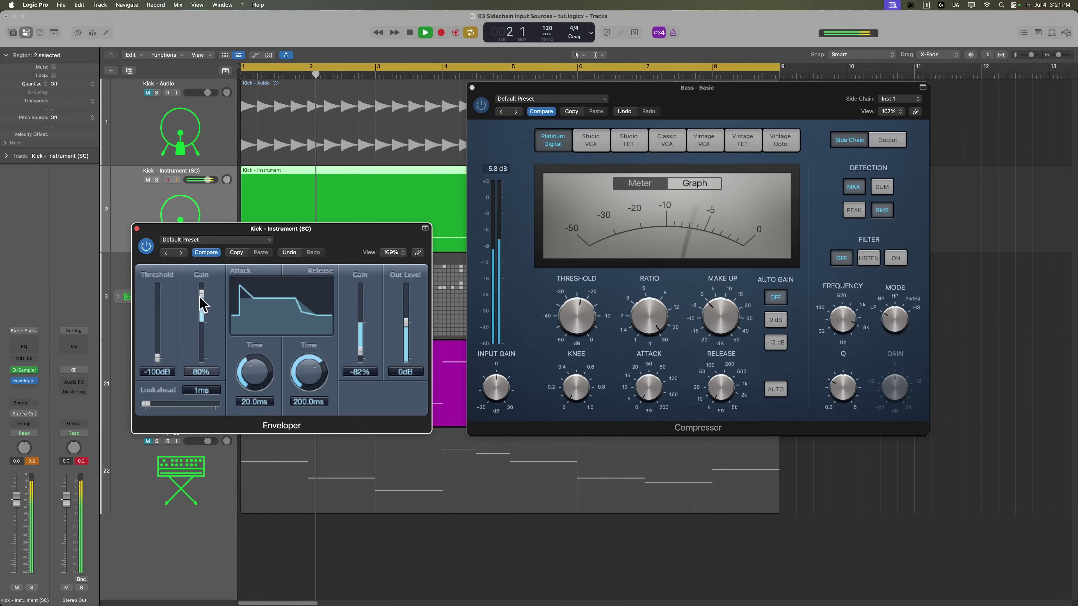
drag(200, 301, 200, 298)
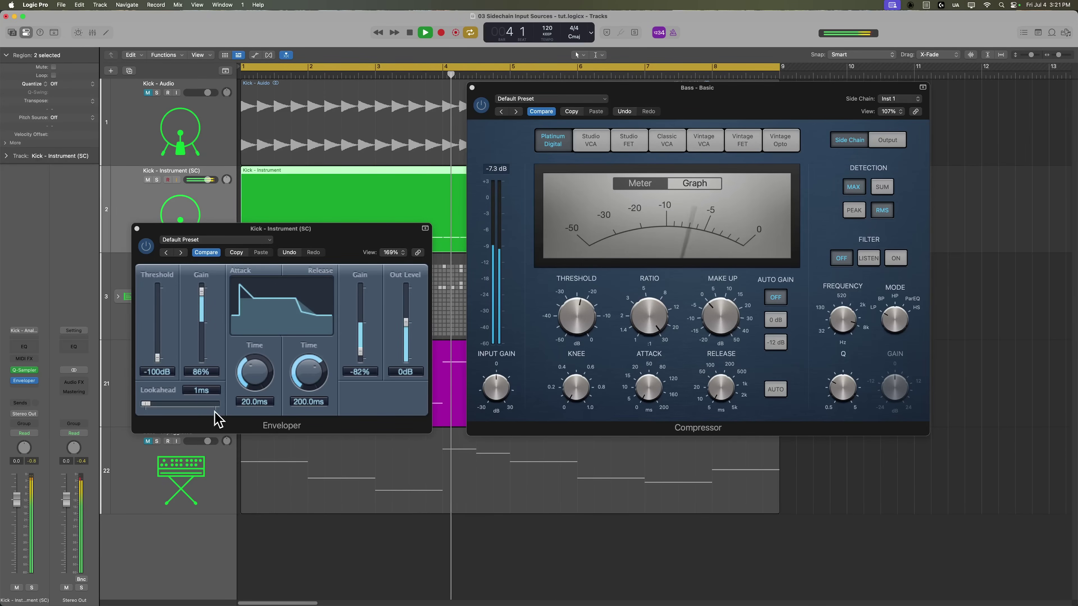
drag(257, 380, 266, 365)
drag(309, 375, 313, 363)
drag(202, 298, 206, 310)
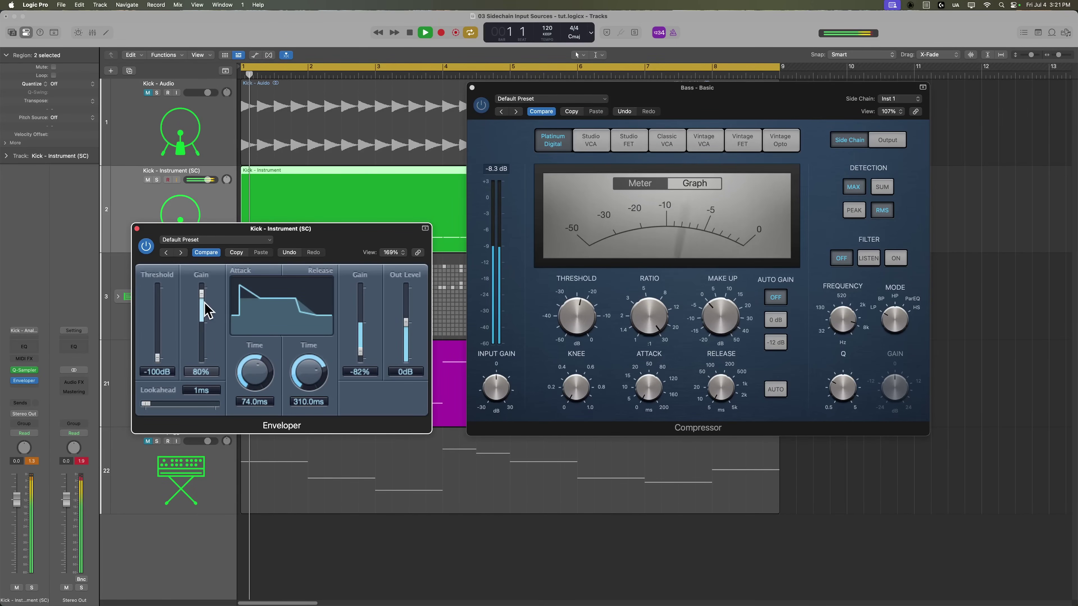
click(31, 460)
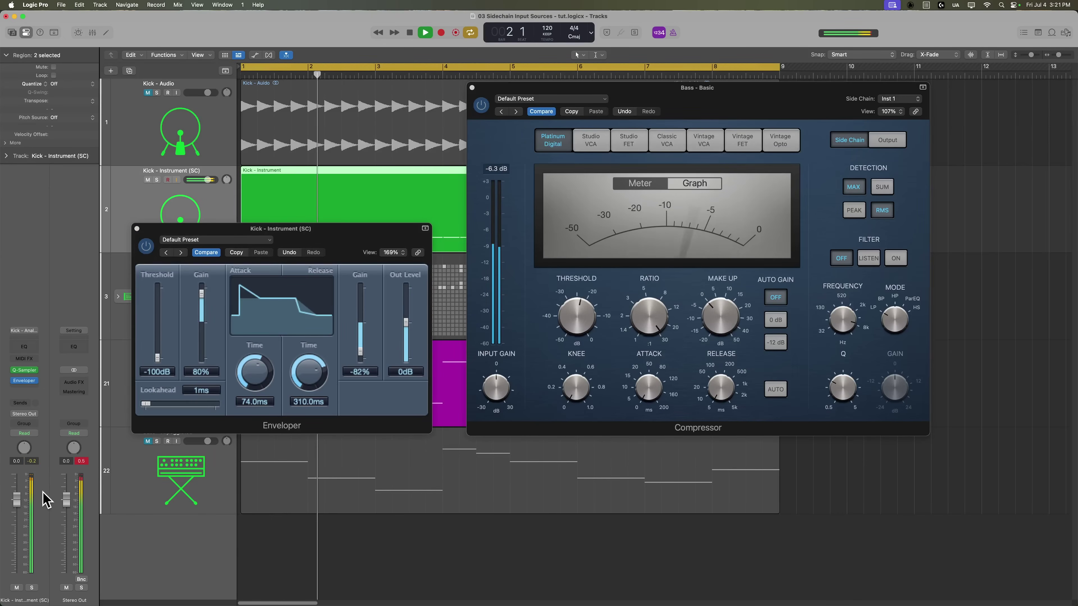
key(space)
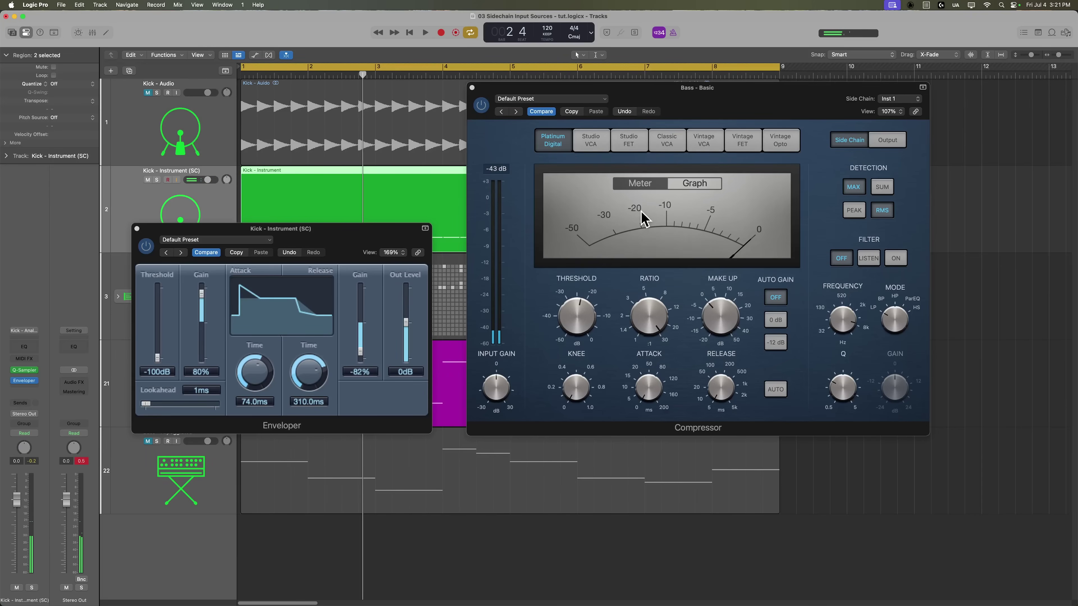
click(263, 378)
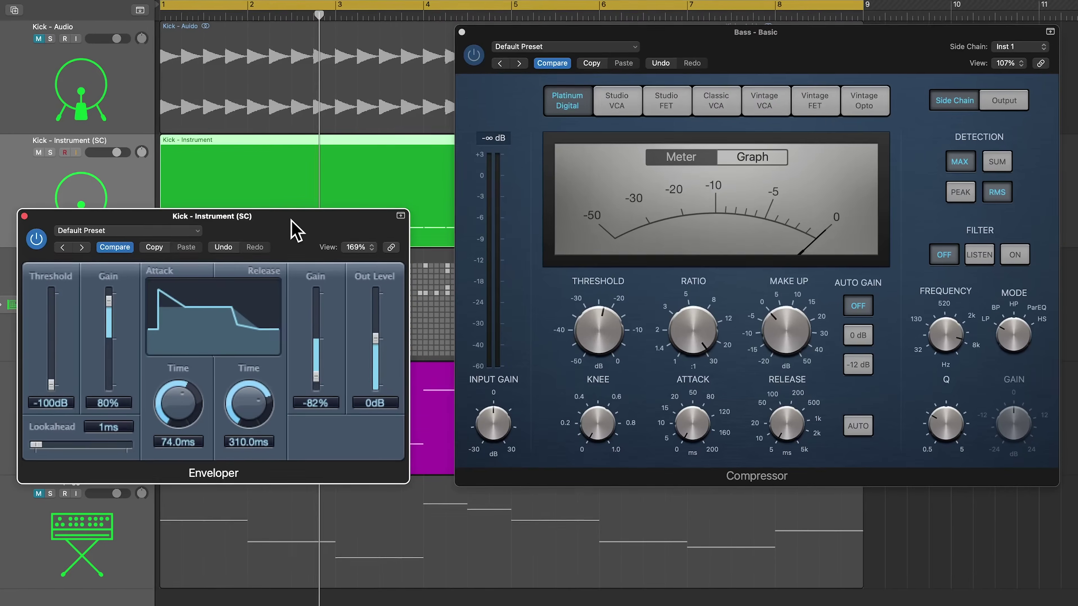
A/B the Enveloper, then set 100% attack gain, 95 ms attack and -100% release gain
click(35, 238)
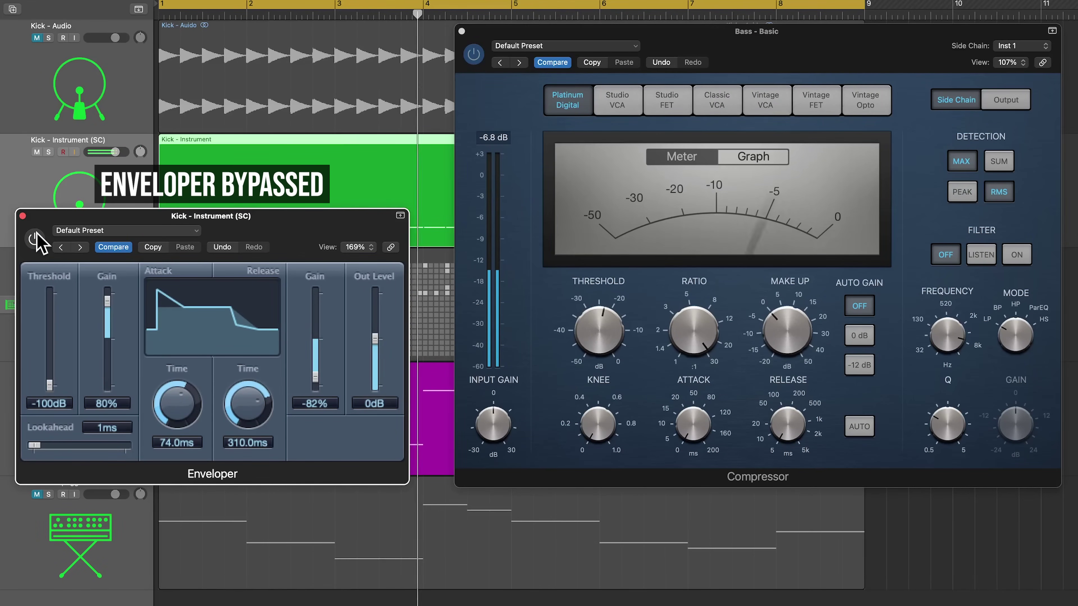
click(35, 238)
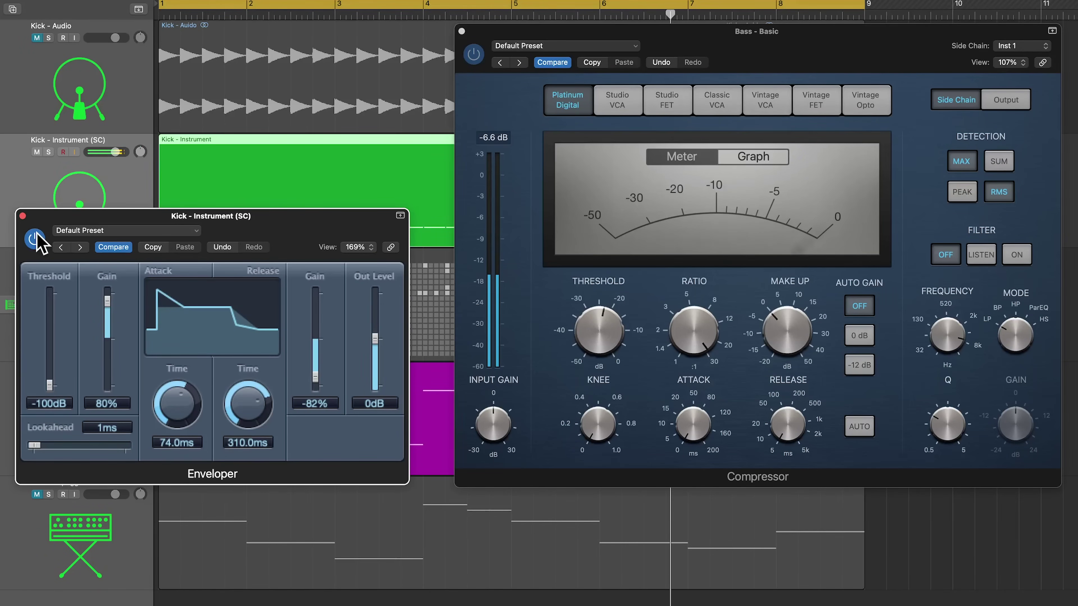
drag(106, 312, 105, 254)
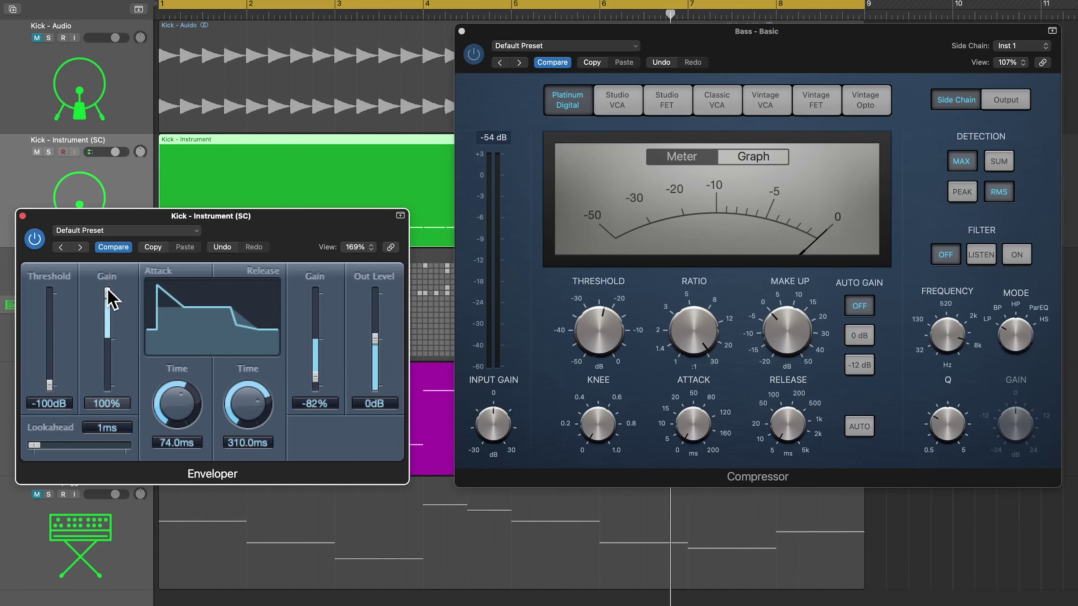
drag(171, 419, 183, 407)
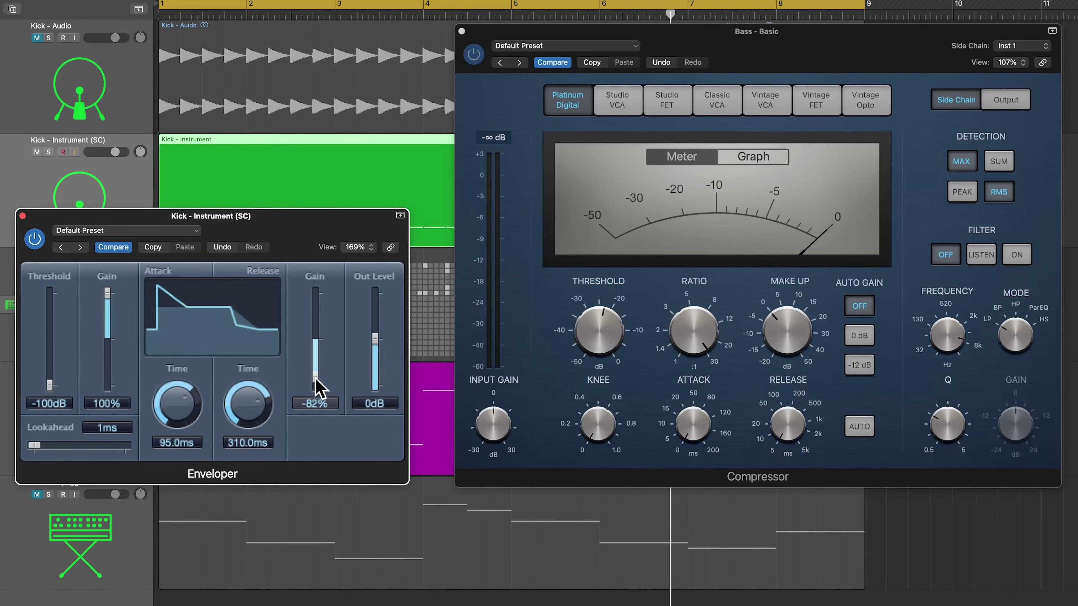
drag(315, 385, 272, 397)
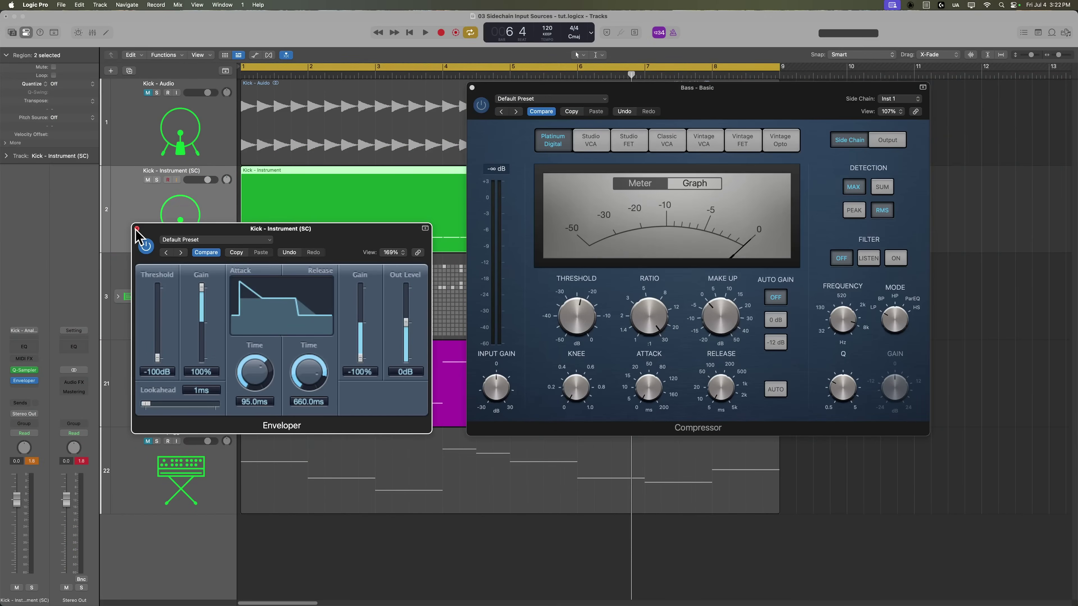
click(137, 229)
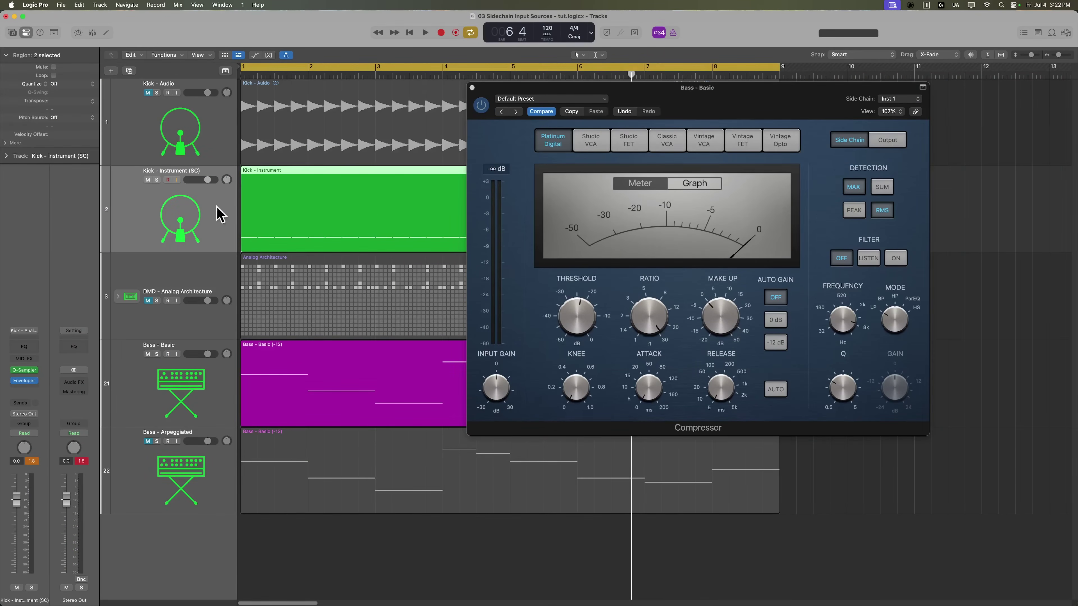
Mute Kick - Instrument (SC), unmute DMD - Analog Architecture, clear peak readouts, and play from bar 1
drag(631, 97, 762, 101)
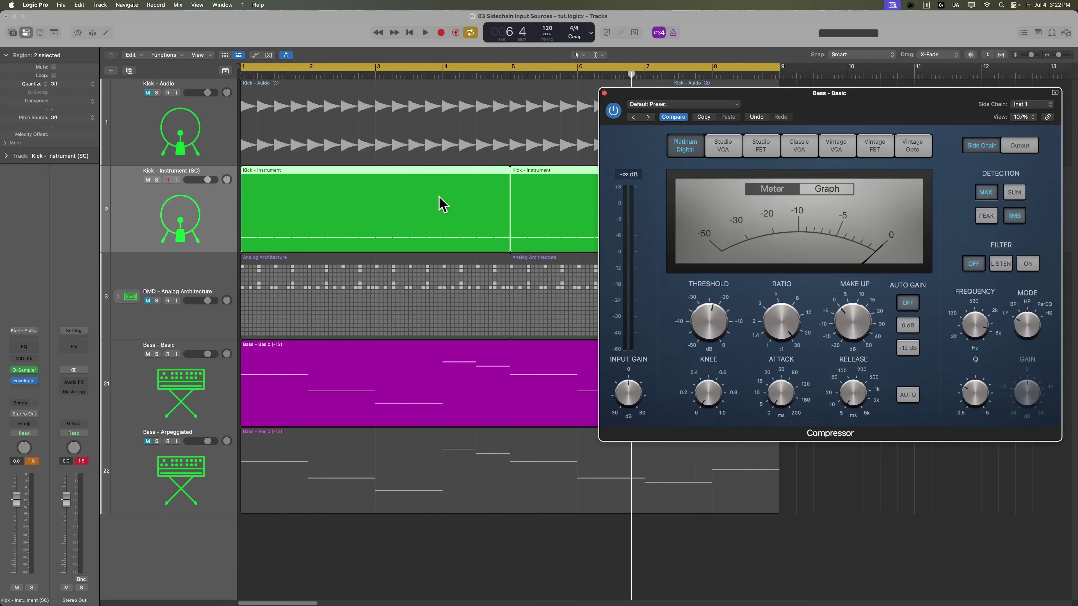
click(148, 180)
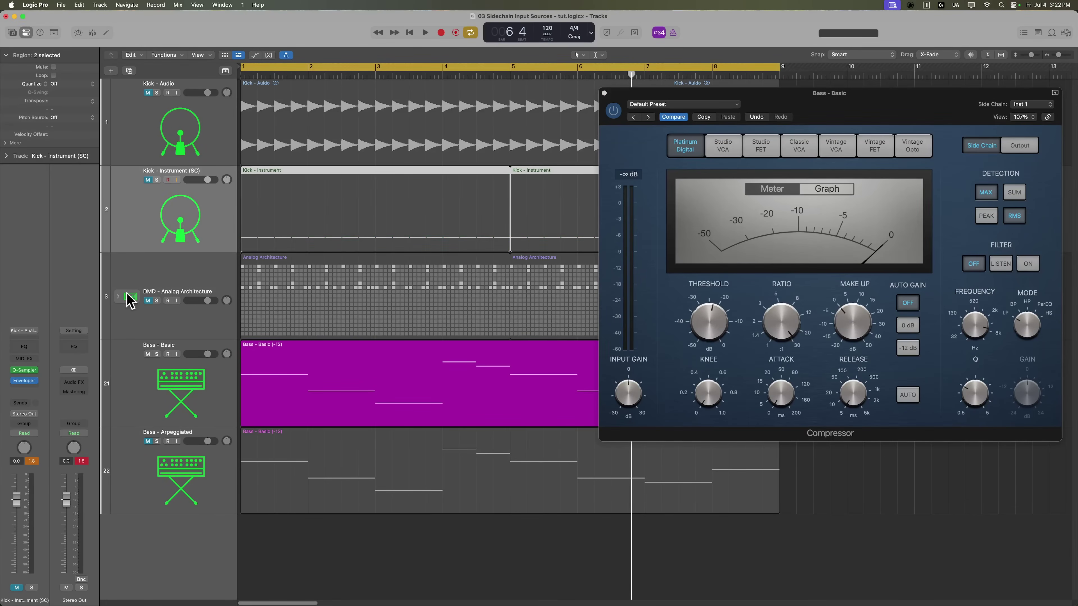
click(147, 301)
click(181, 280)
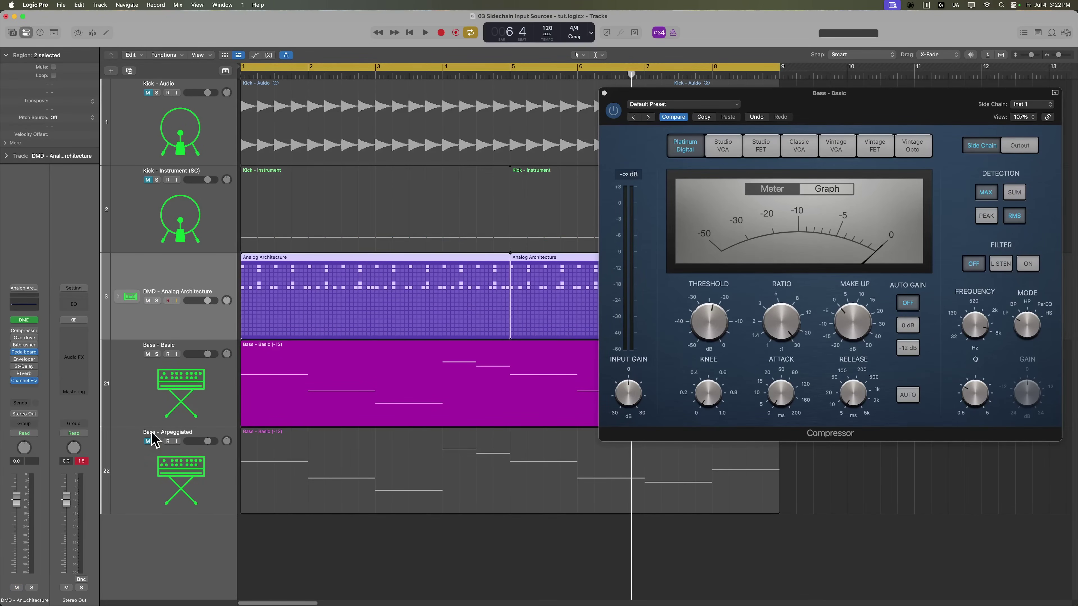
click(176, 230)
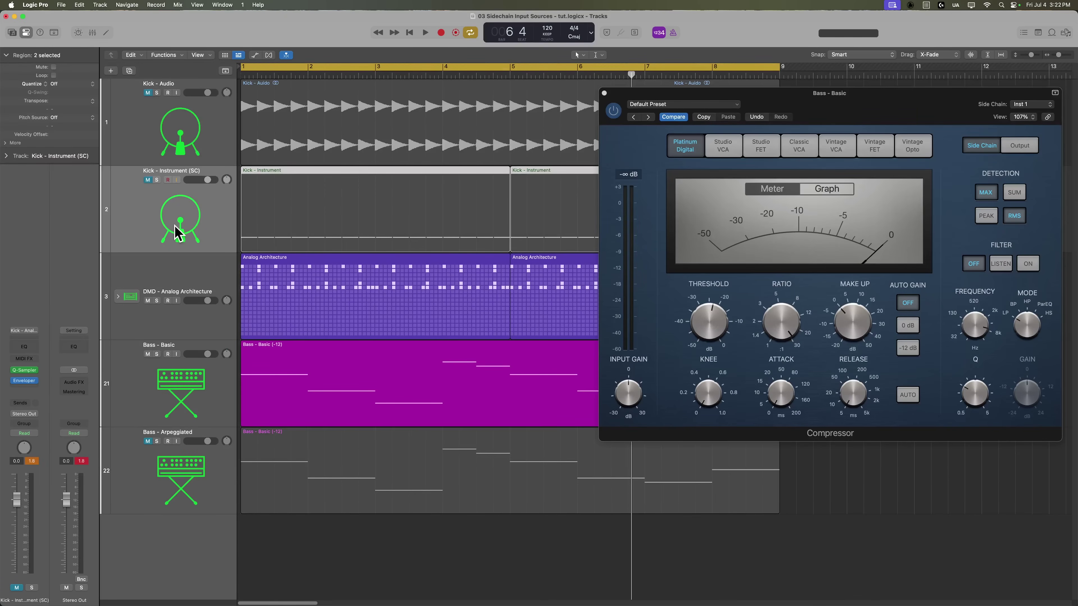
click(33, 461)
key(space)
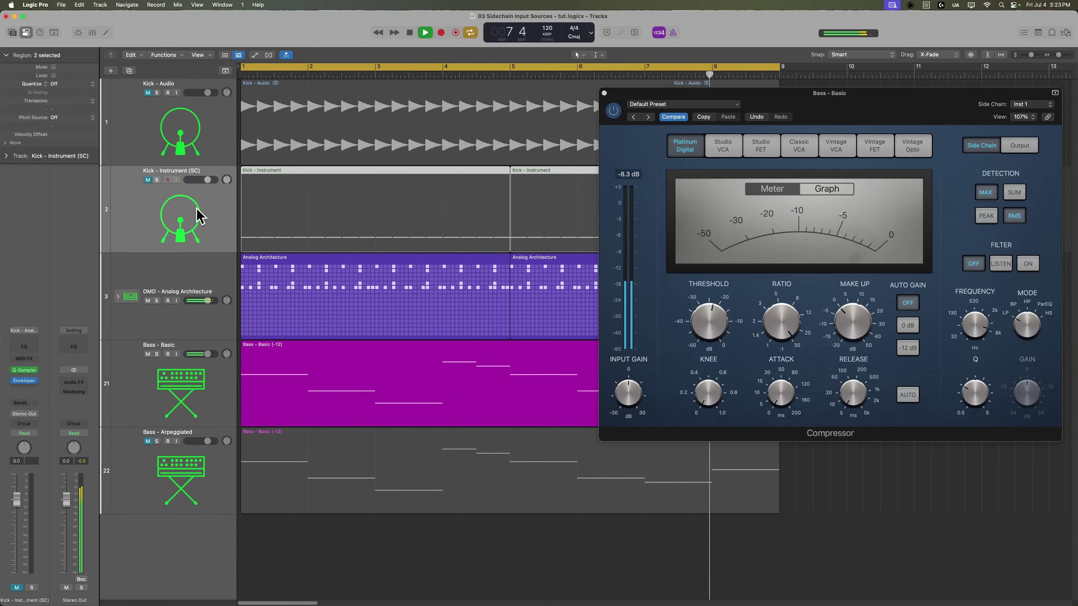
Stop playback, expand the DMD - Analog Architecture stack, and select its Kick - Analog Architecture subtrack
key(space)
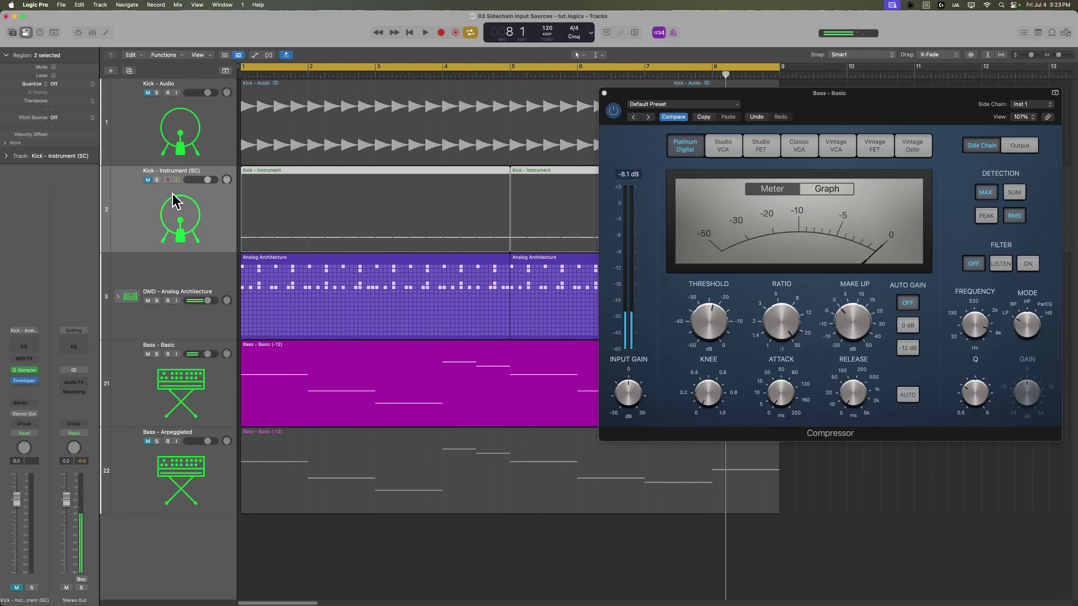
click(149, 265)
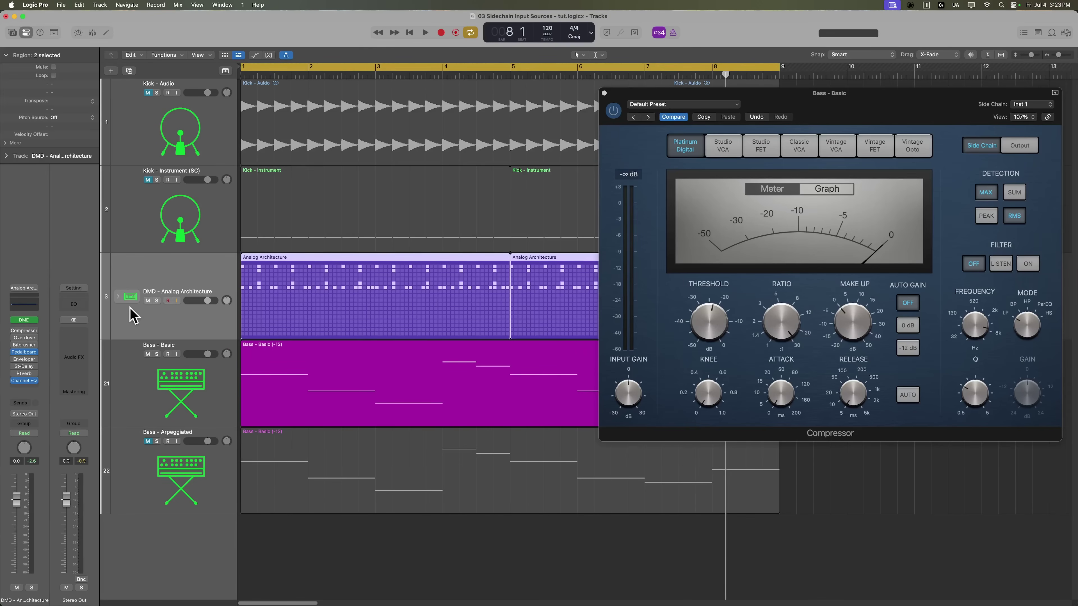
click(119, 297)
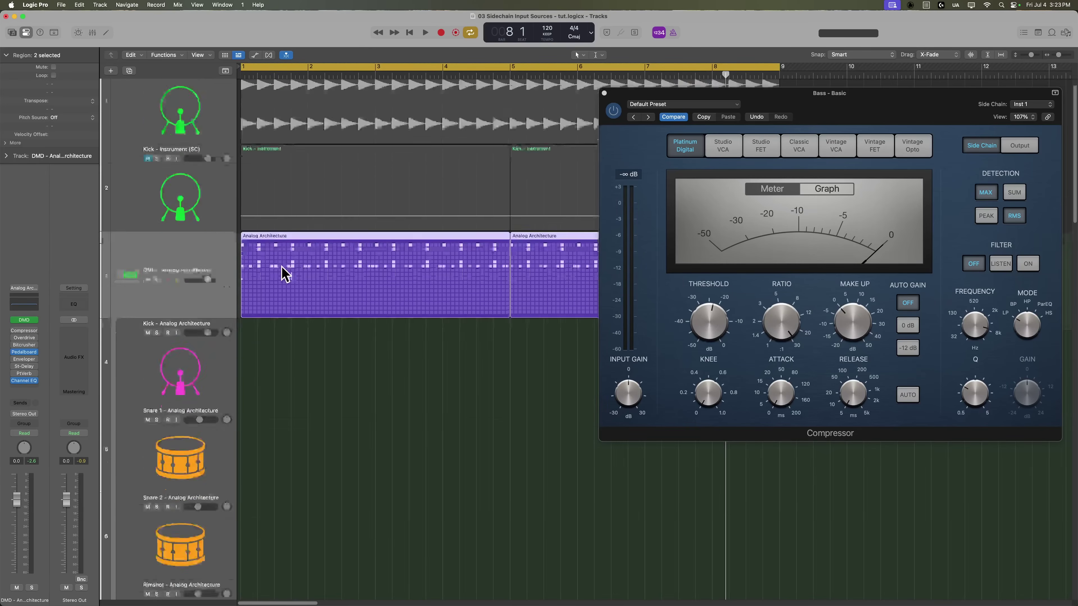
scroll(282, 272, down, 5)
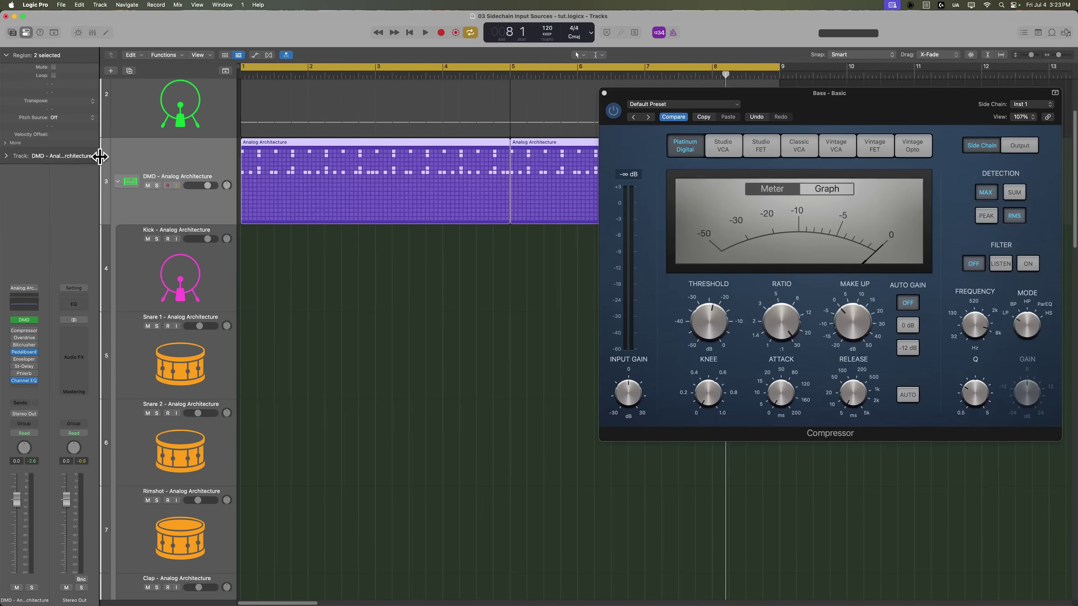
scroll(210, 520, down, 3)
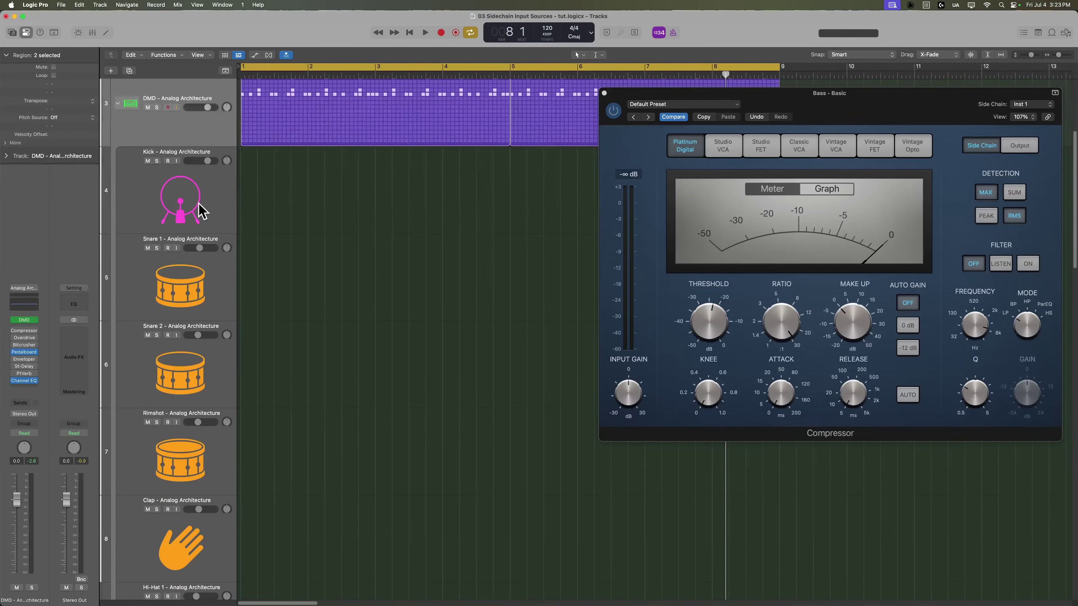
scroll(350, 254, up, 2)
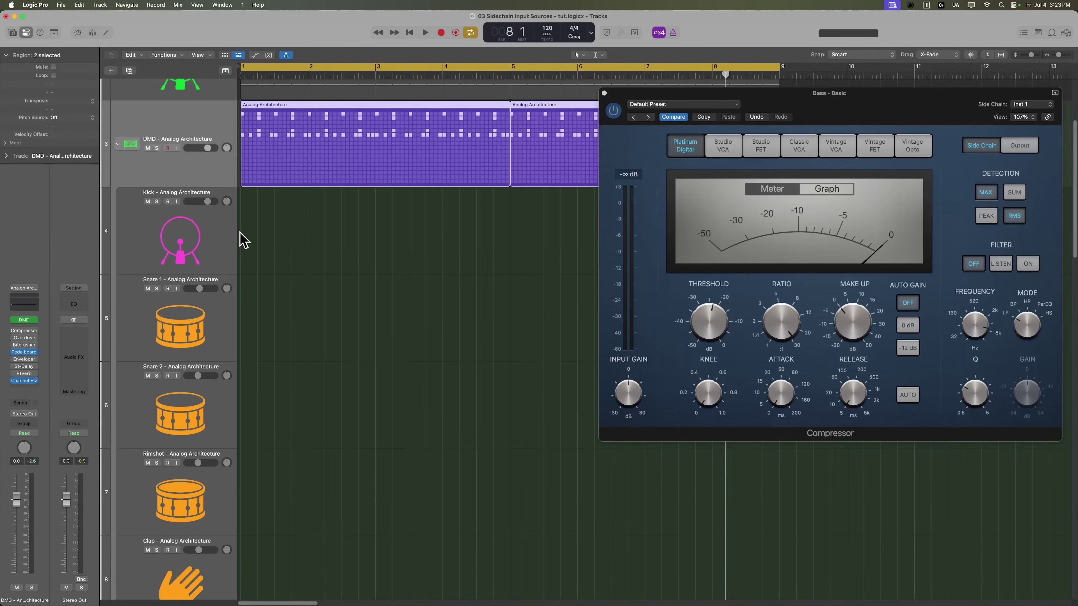
click(221, 224)
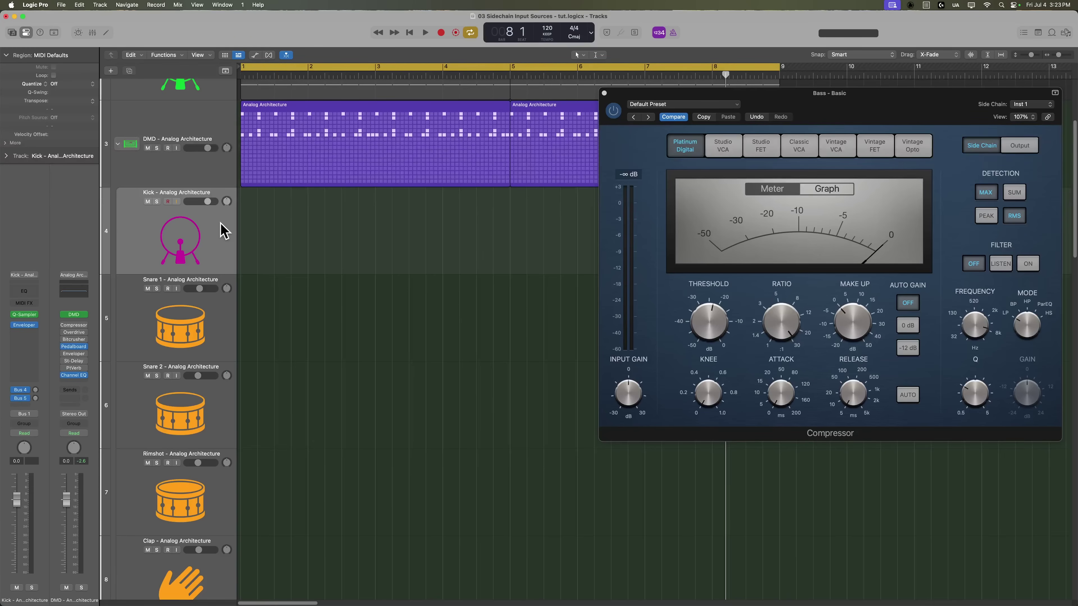
drag(889, 111, 749, 142)
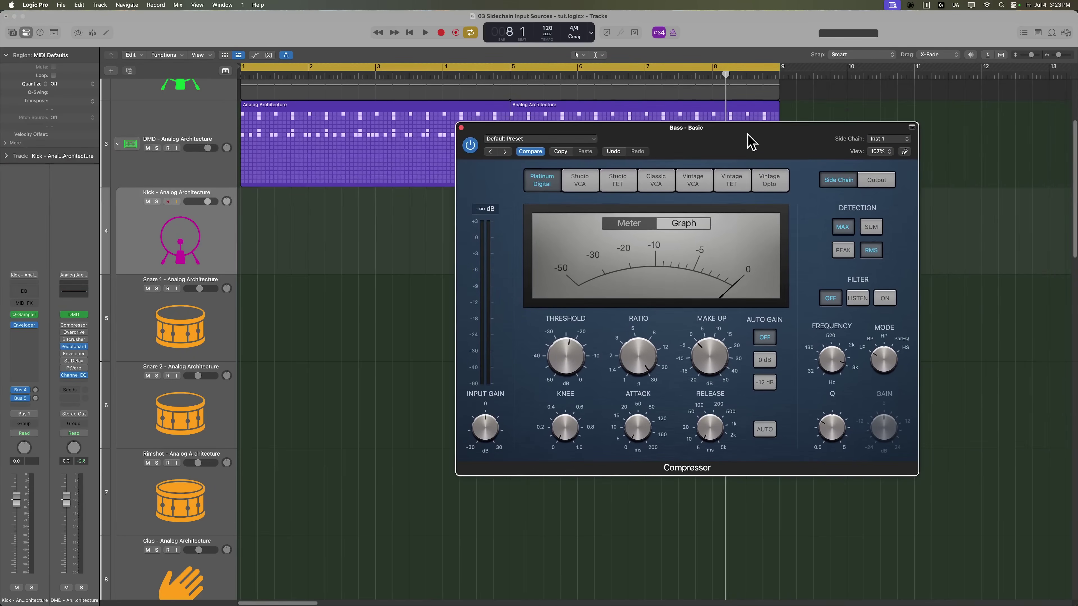
Choose Kick - Analog Architecture (Inst 2) as the Compressor's side-chain source and play the song
click(880, 140)
mouse_move(896, 121)
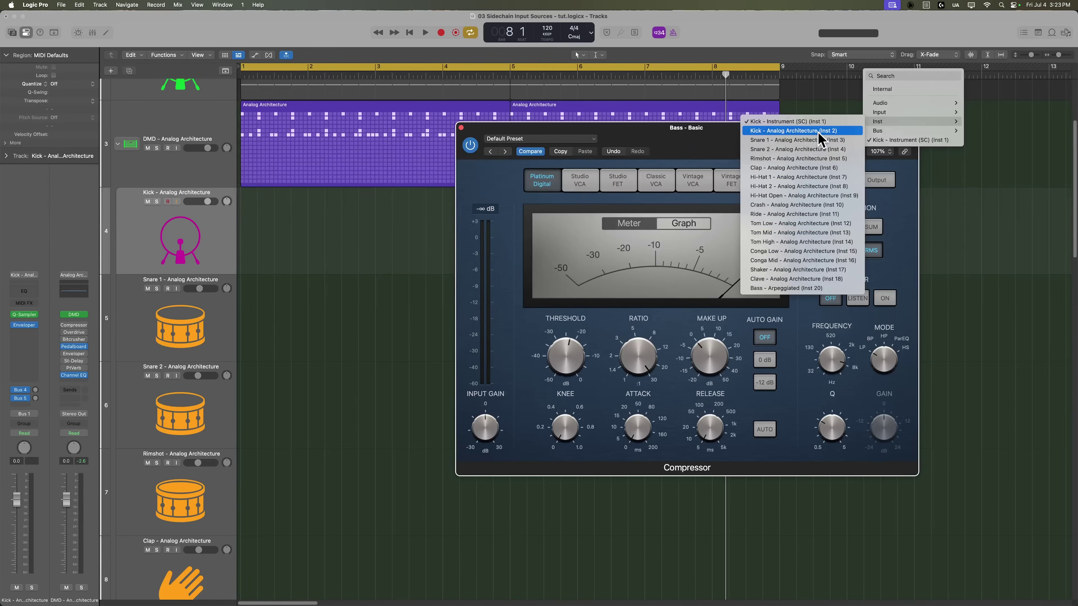
click(792, 132)
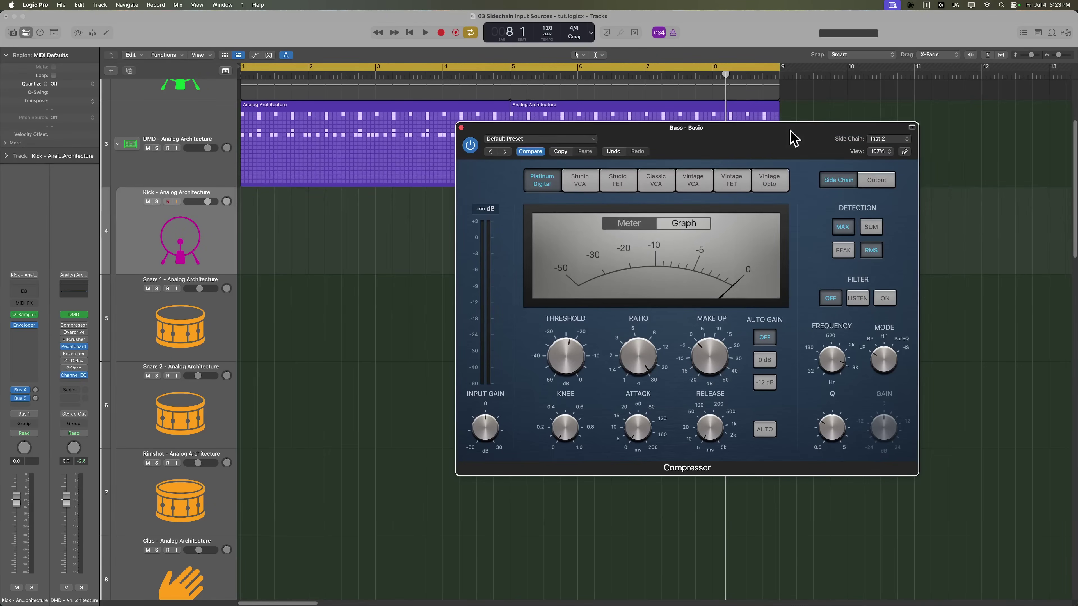
drag(790, 135, 926, 106)
key(space)
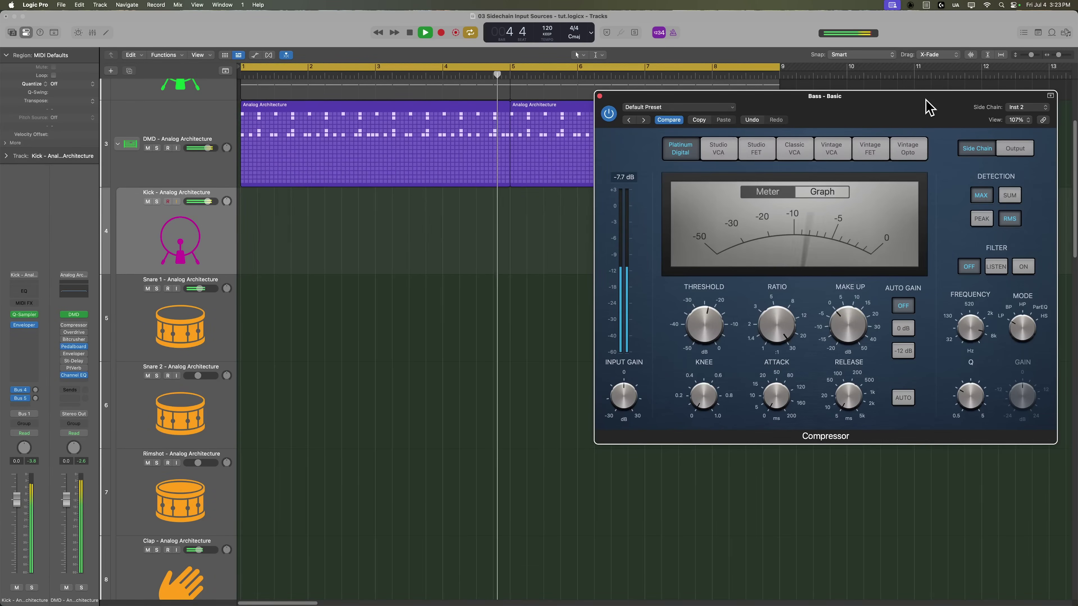
Stop playback, inspect the Kick's Enveloper, select the Snare 1 and Clap tracks, and shrink track heights
key(space)
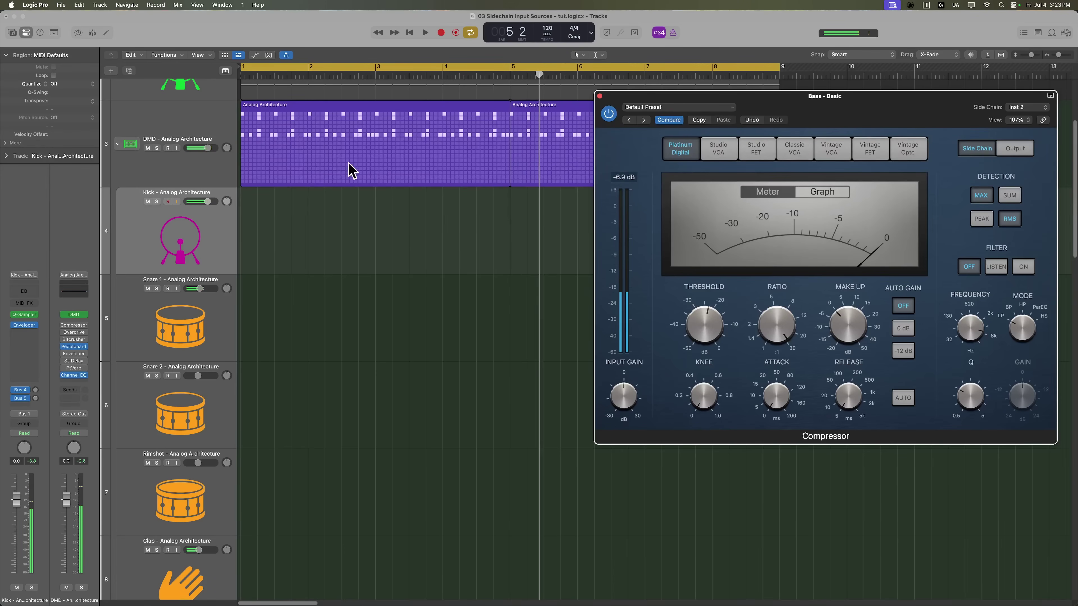
click(24, 326)
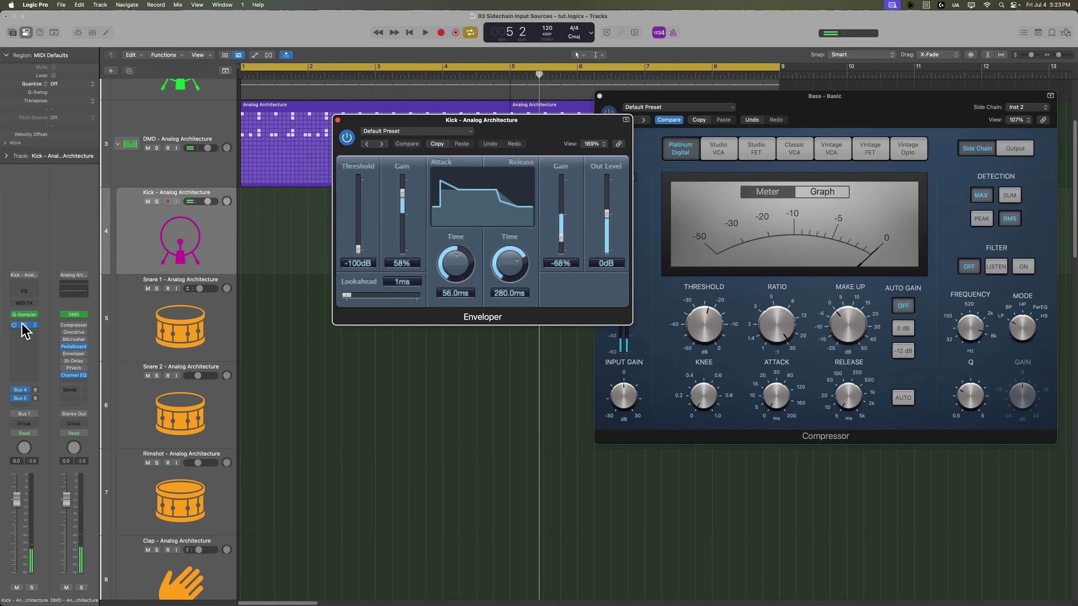
click(338, 121)
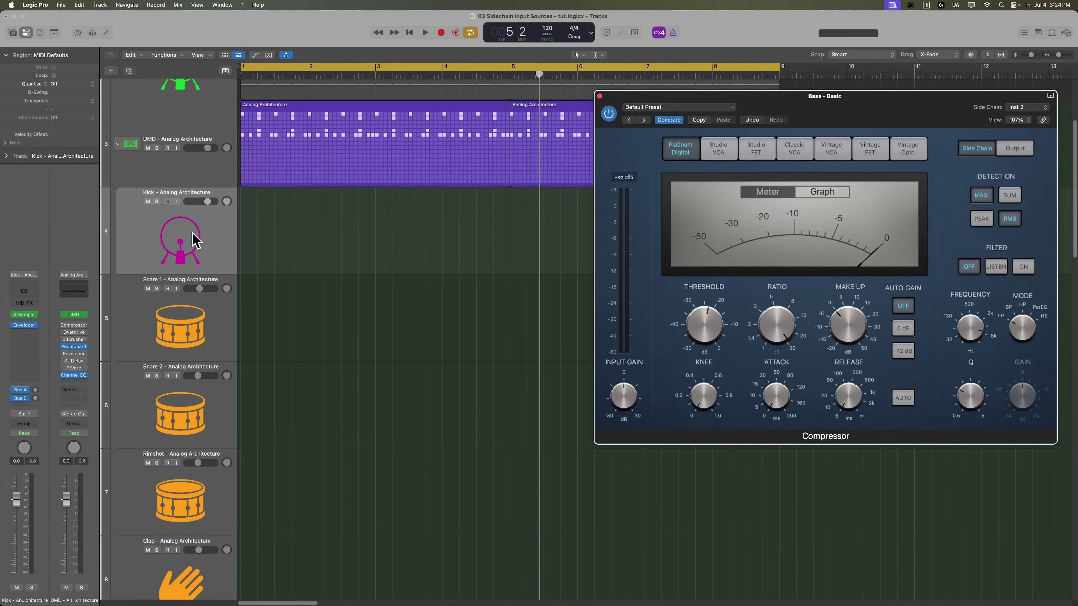
click(206, 319)
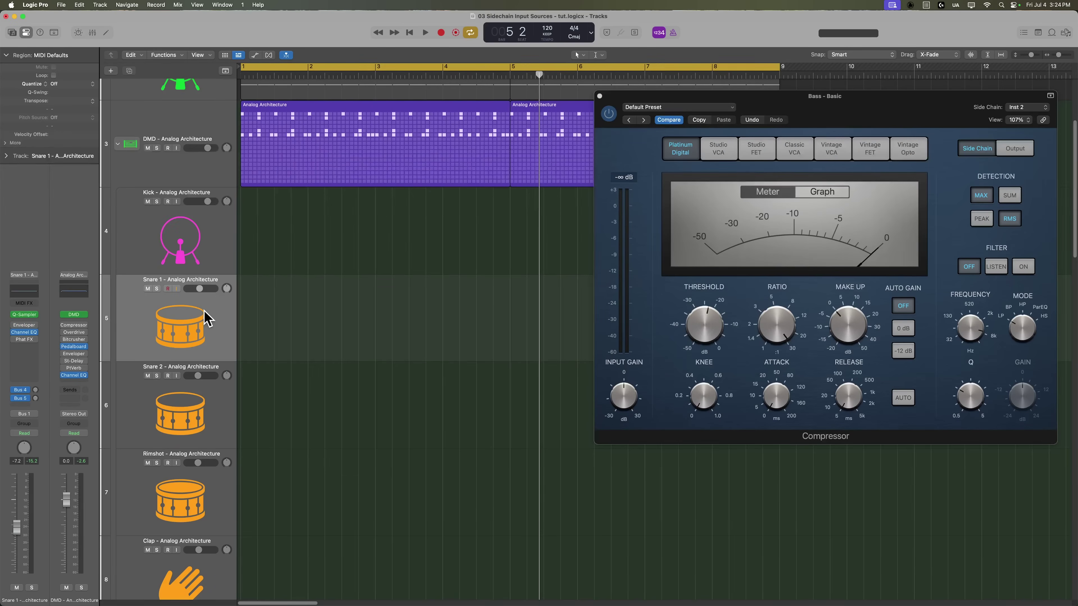
click(187, 577)
key(super+Up)
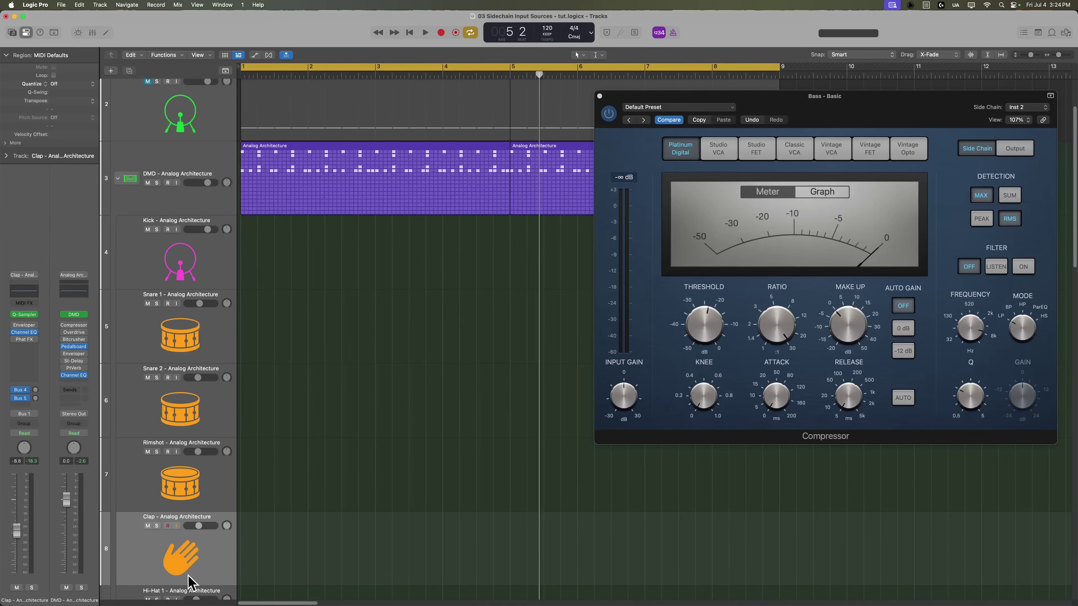
Open the Mixer with X and select the Kick, Snare 1 and Clap channel strips together
key(x)
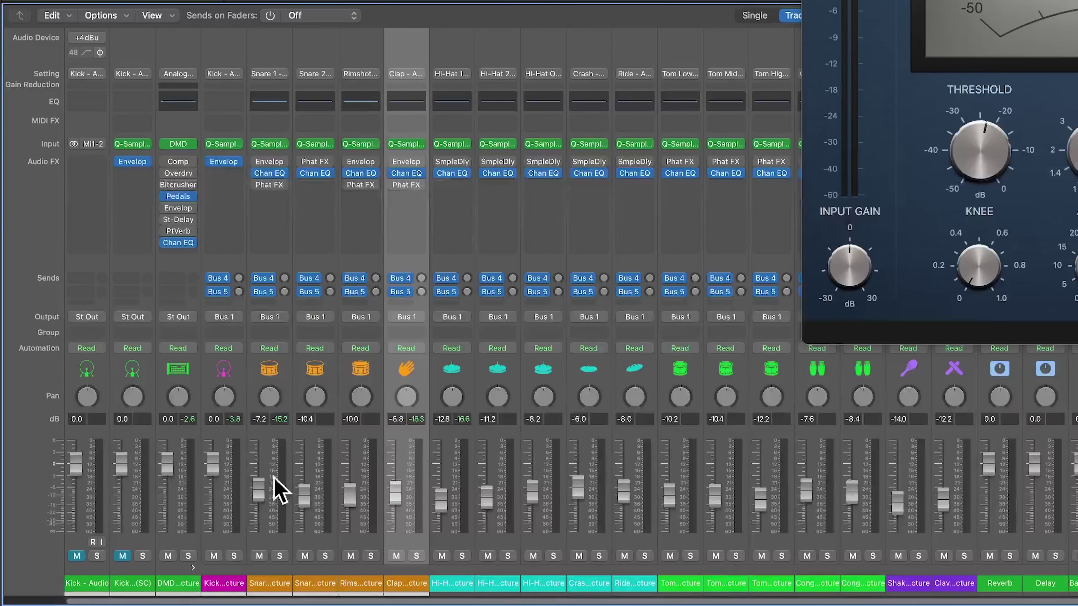
click(232, 592)
super+click(259, 585)
super+click(418, 592)
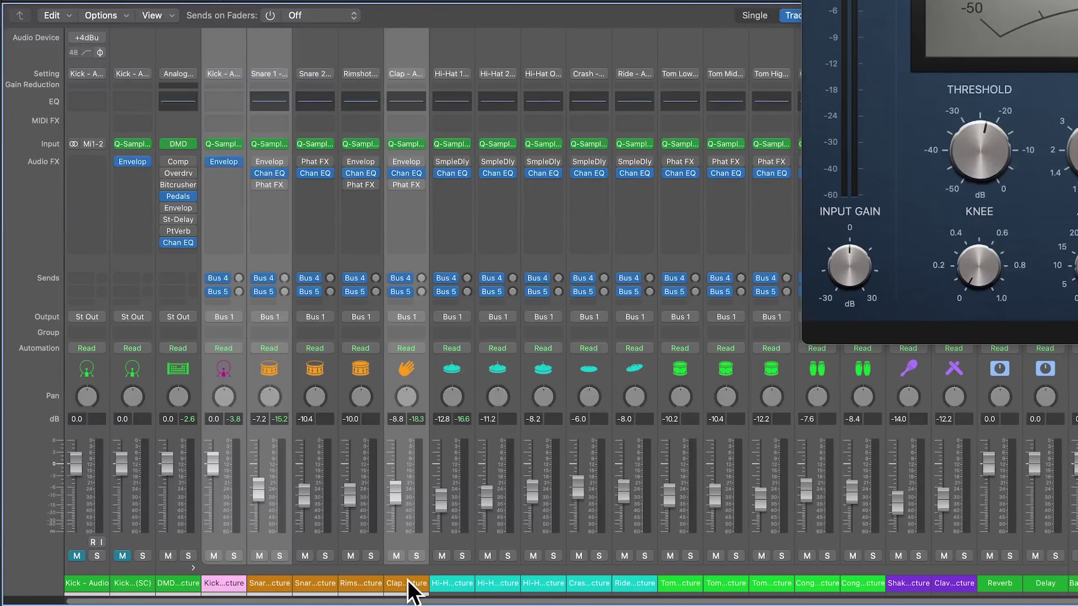
Add pre-fader Bus 2 sends at 0.0 dB on the Kick, Snare 1 and Clap channels
click(219, 303)
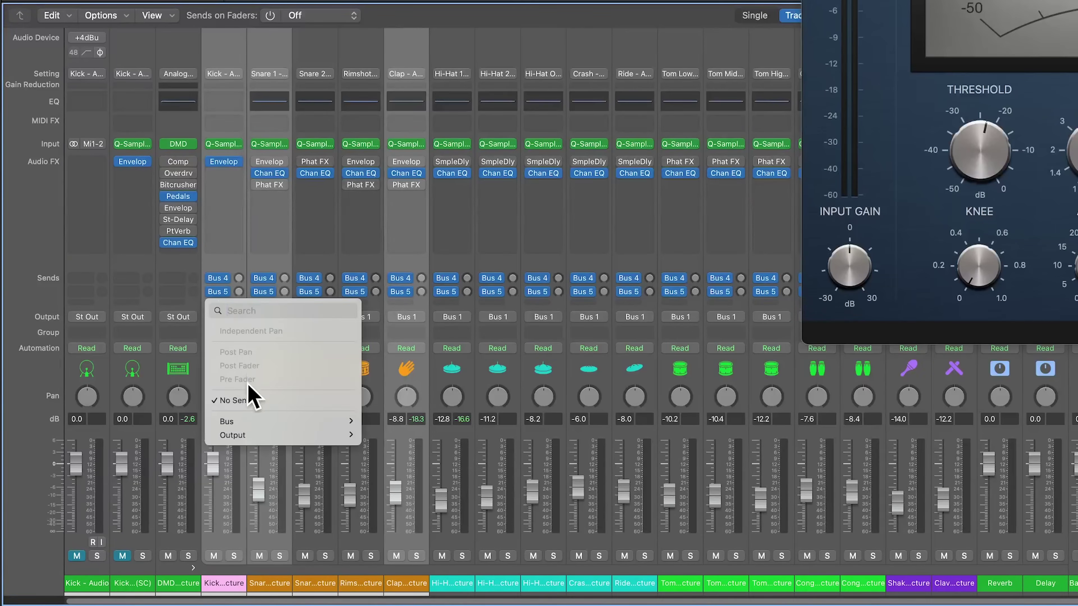
mouse_move(248, 421)
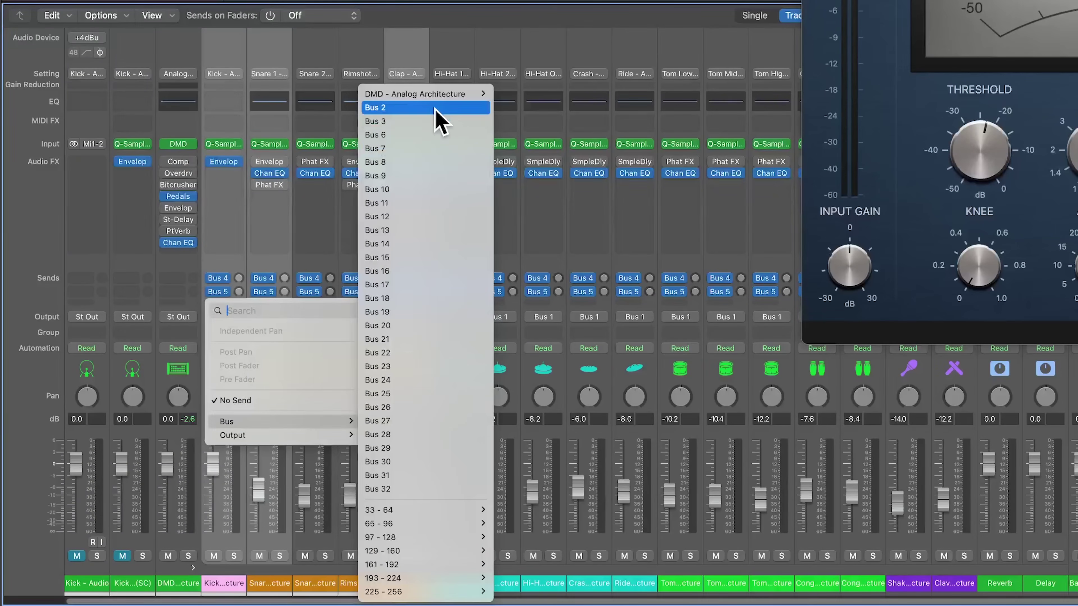
click(424, 108)
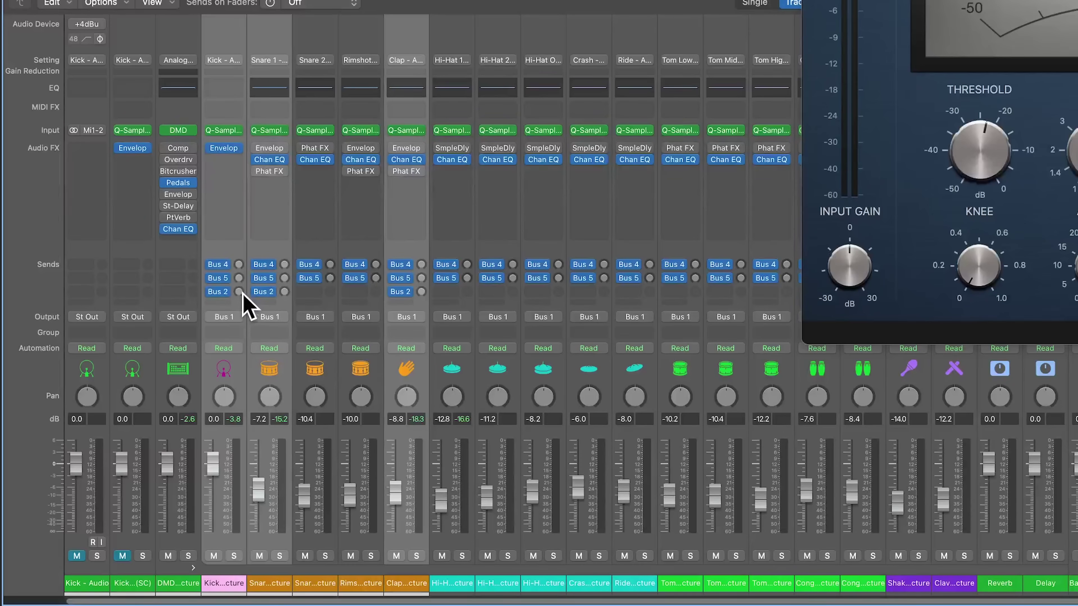
alt+click(240, 292)
click(222, 292)
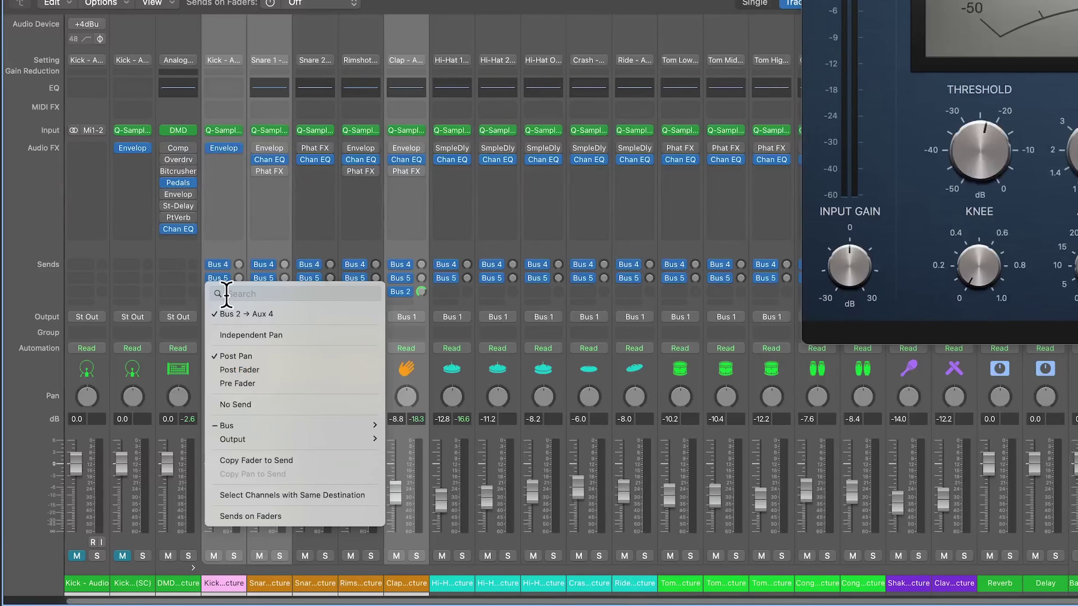
click(240, 383)
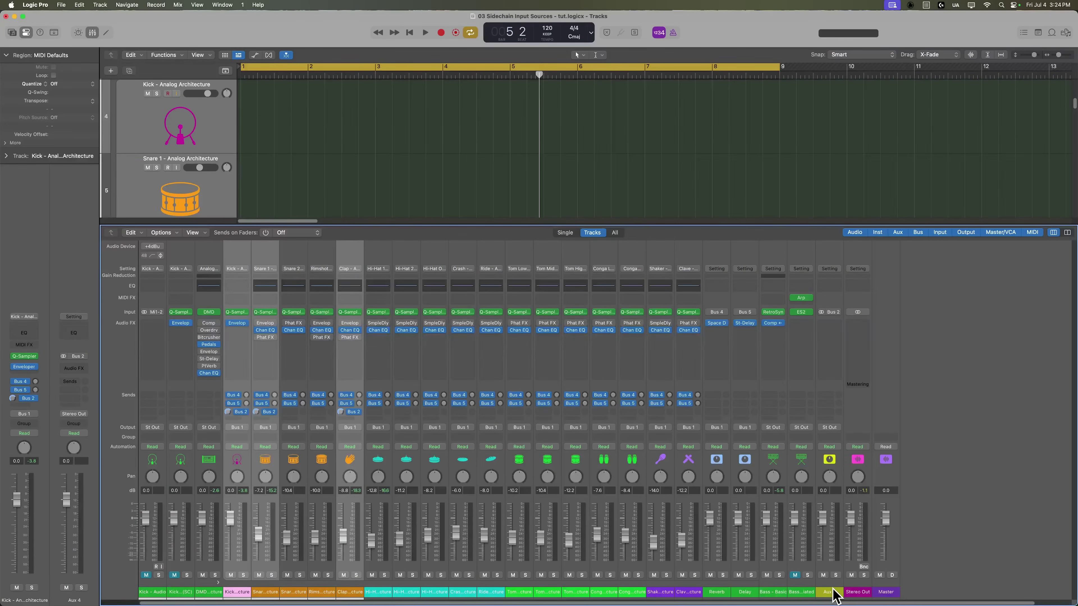
Select the Clap channel and play the project from the start
click(835, 596)
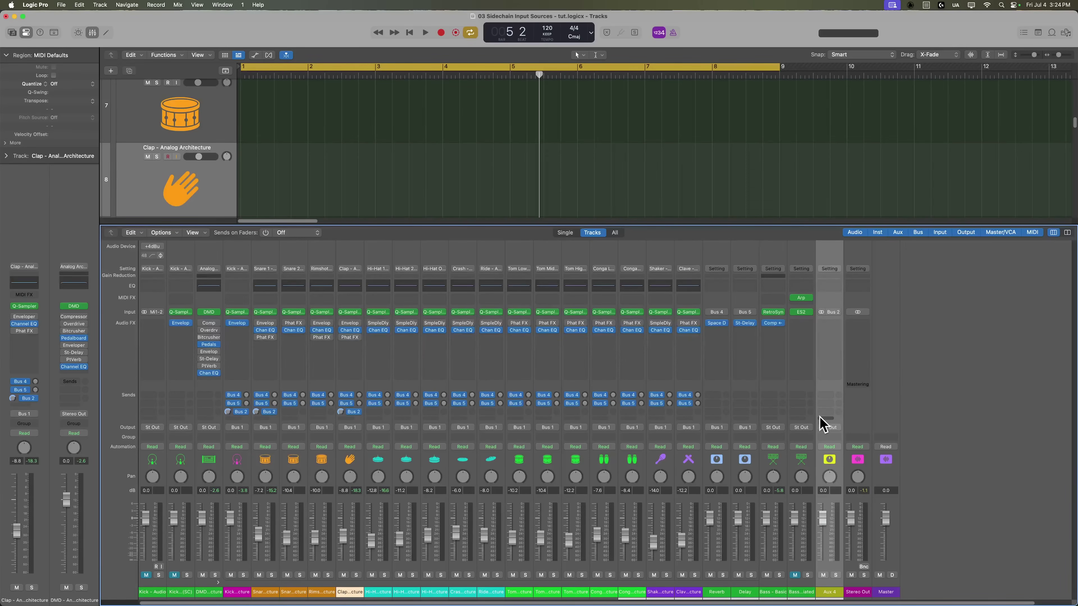
key(Return)
key(space)
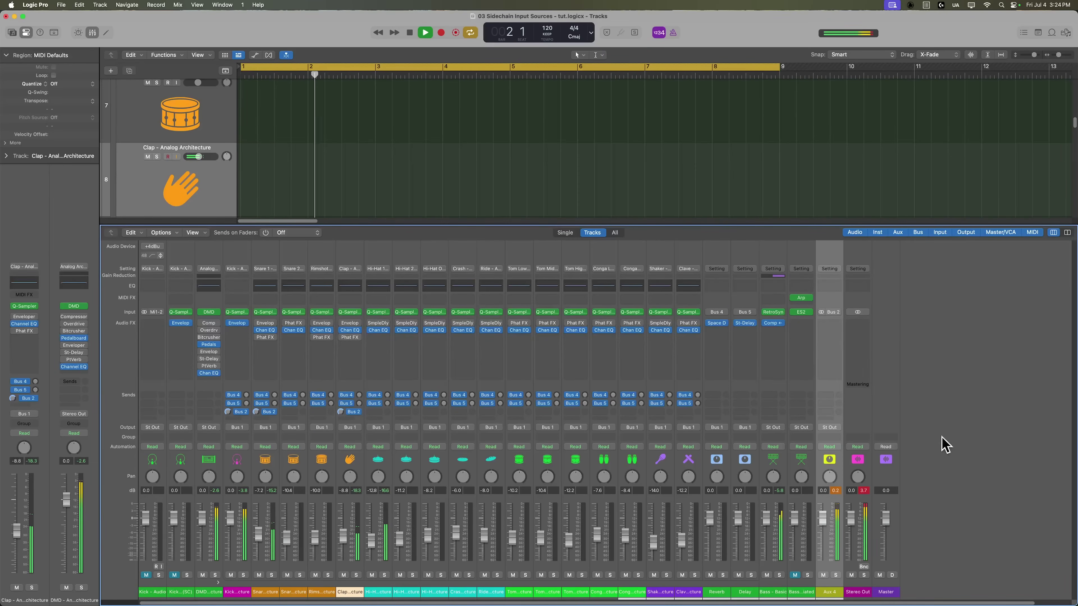
Solo Aux 4 to hear the Bus 2 trigger signal, unsolo it, then delete it
click(836, 575)
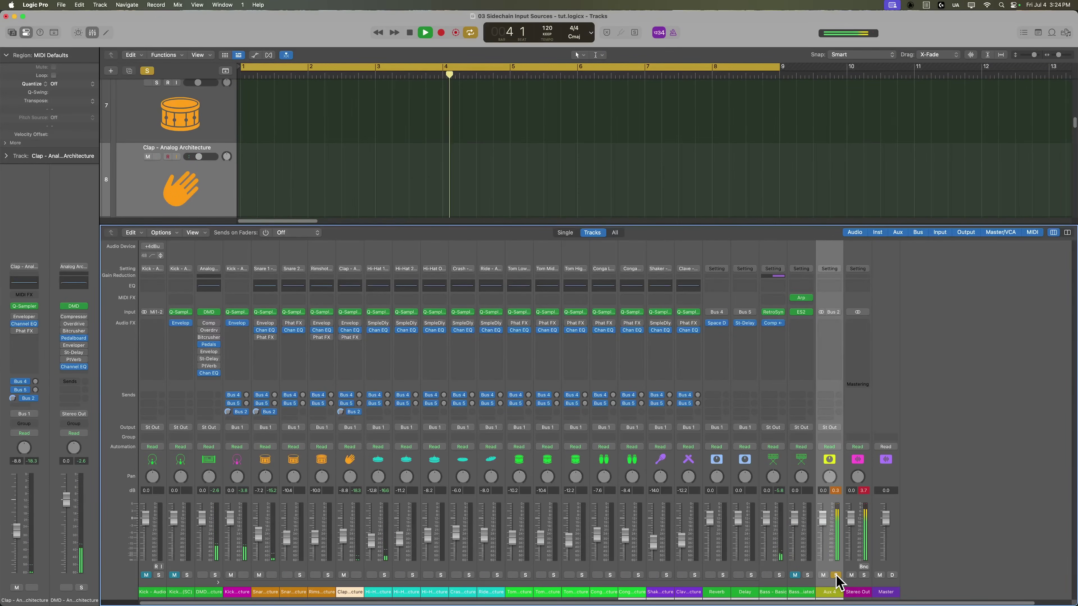
click(836, 575)
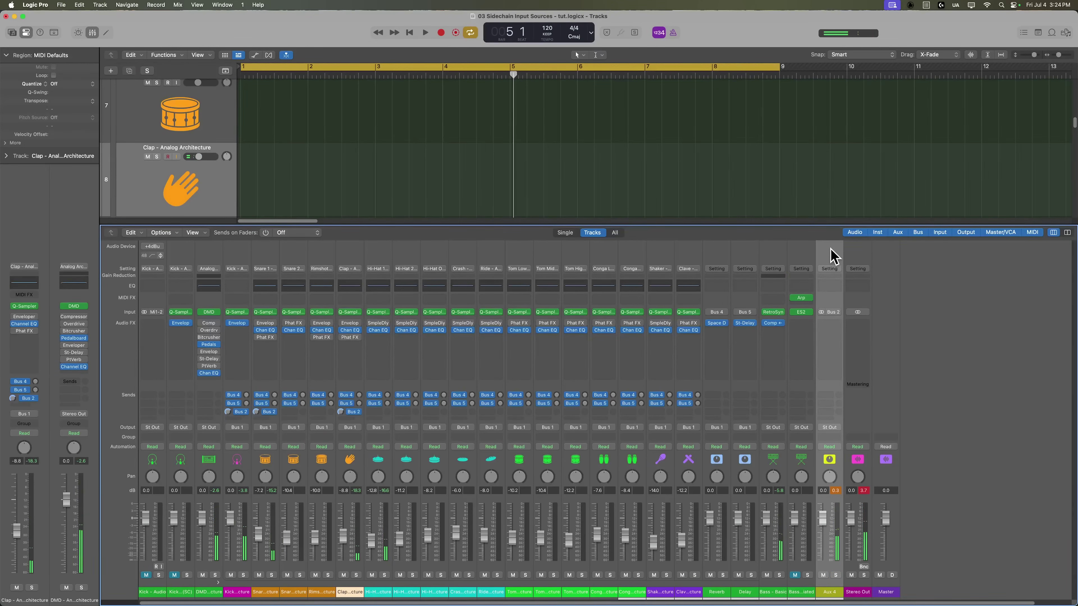
key(Delete)
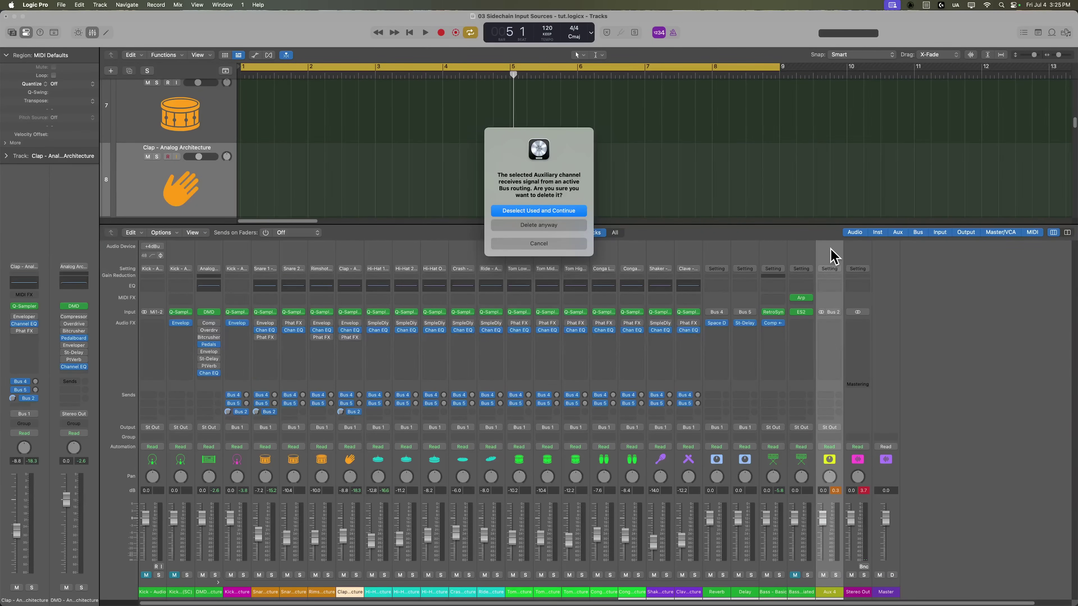
Confirm deleting the Aux 4 channel strip despite its active Bus 2 routing
click(561, 225)
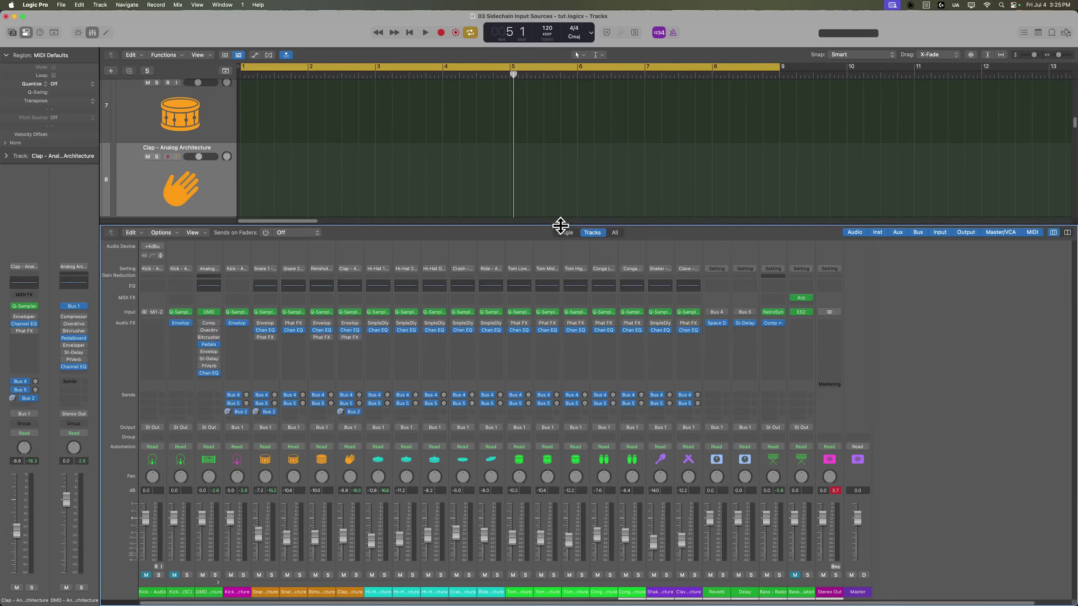
Switch the Bass - Basic Compressor's side-chain source from Inst 2 to Bus 2
click(773, 323)
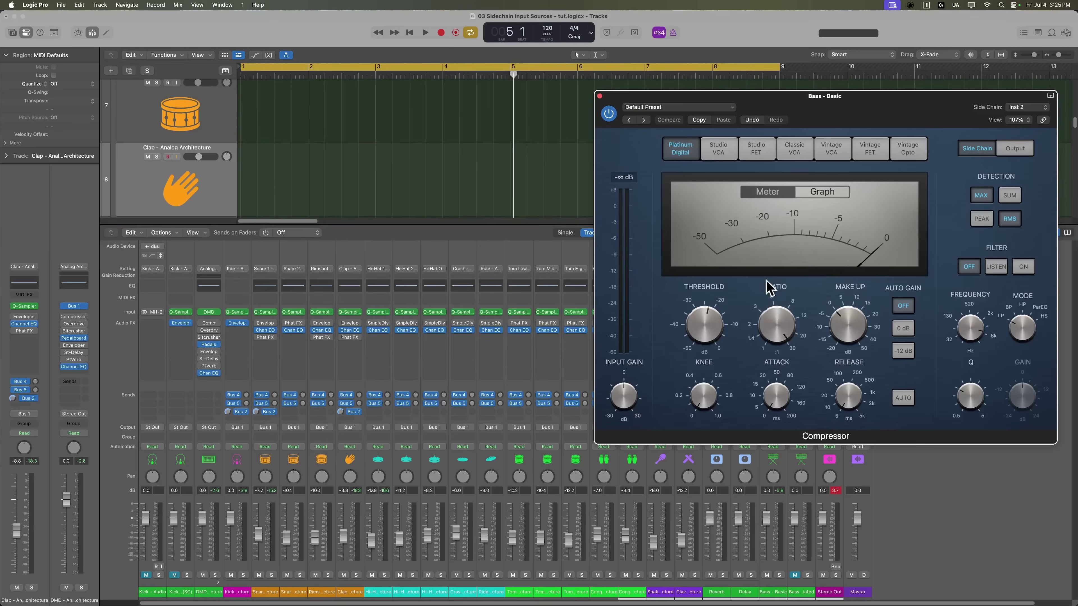
drag(805, 104, 616, 131)
click(790, 135)
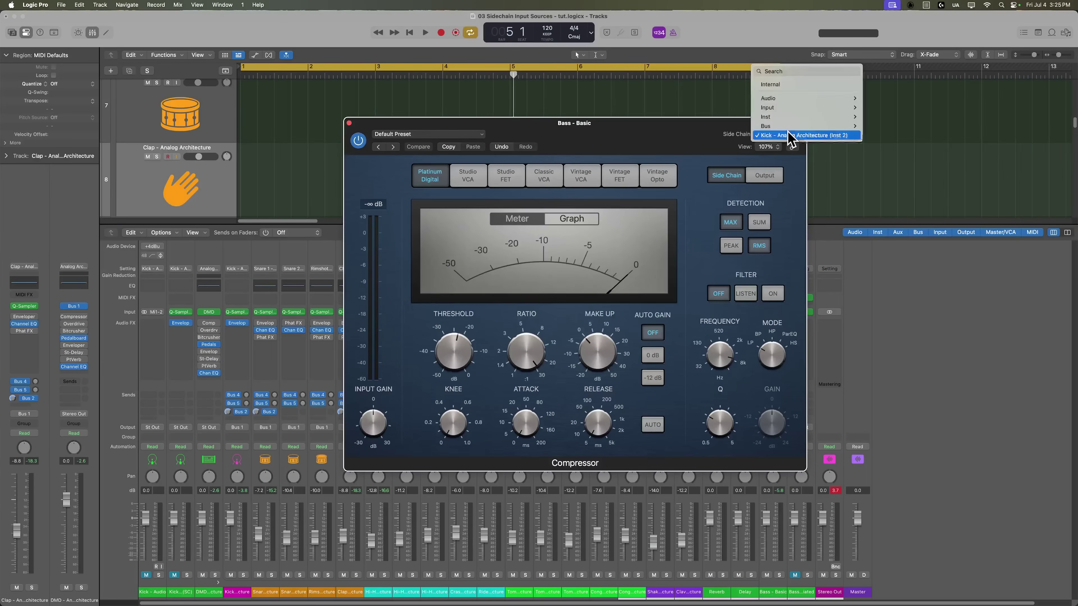
mouse_move(791, 127)
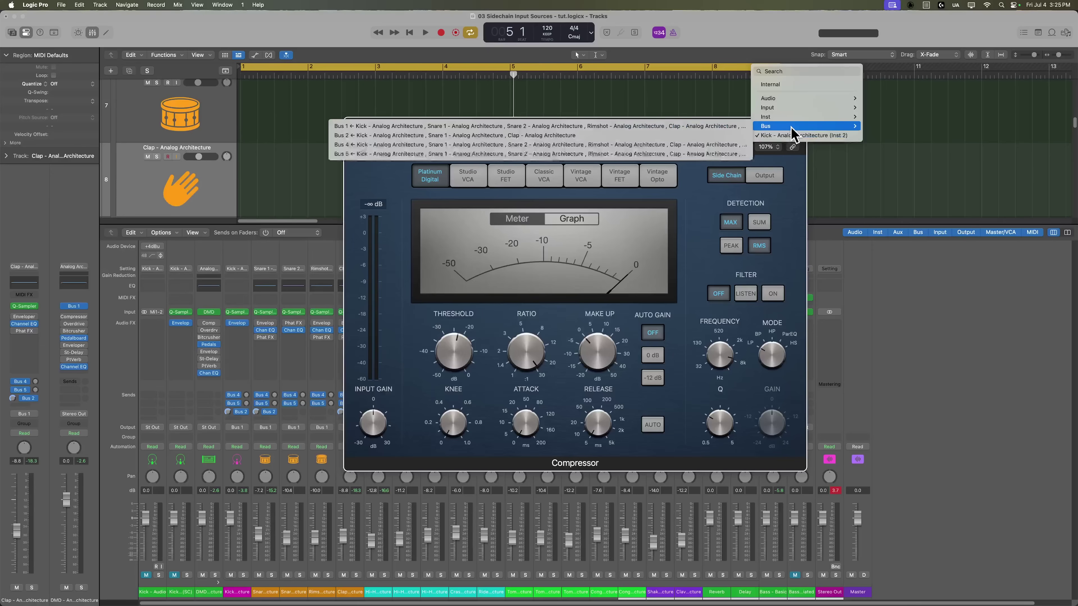
click(557, 136)
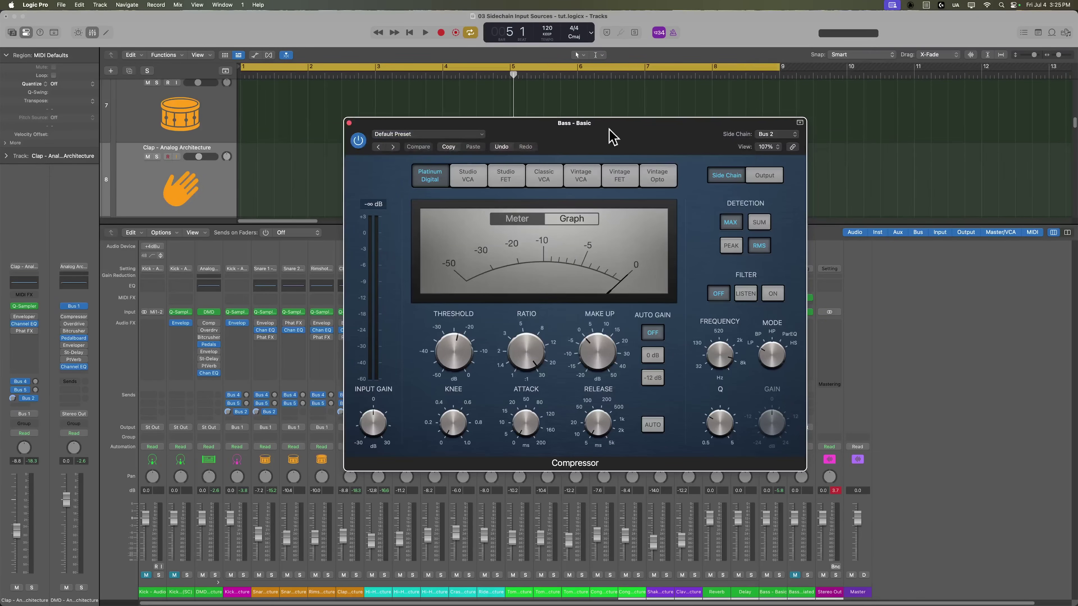
Play the song to hear the side-chain ducking on the bass, then stop
drag(608, 136, 870, 106)
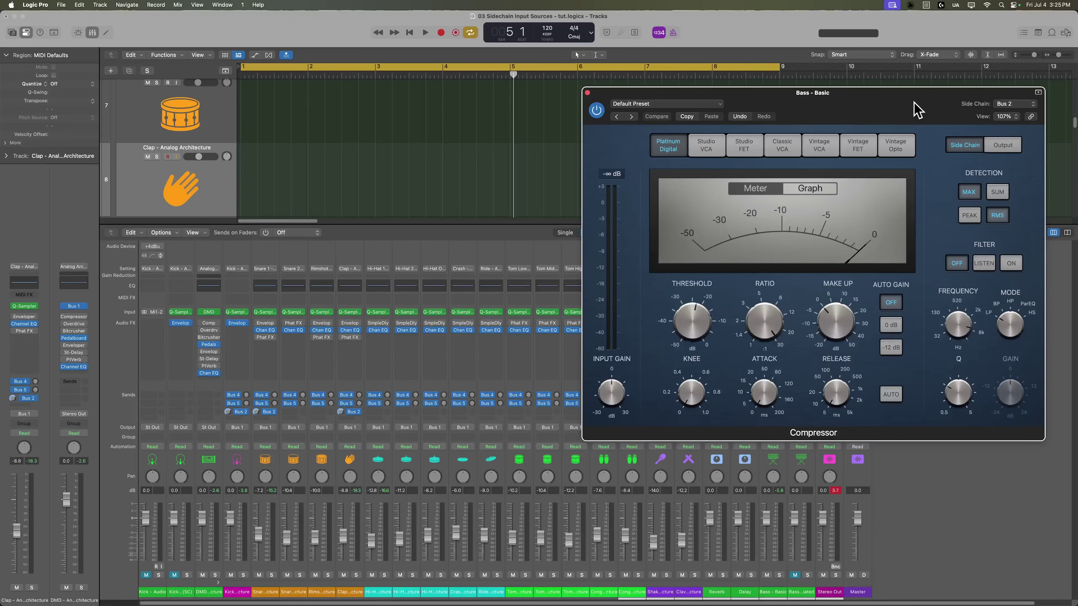
key(space)
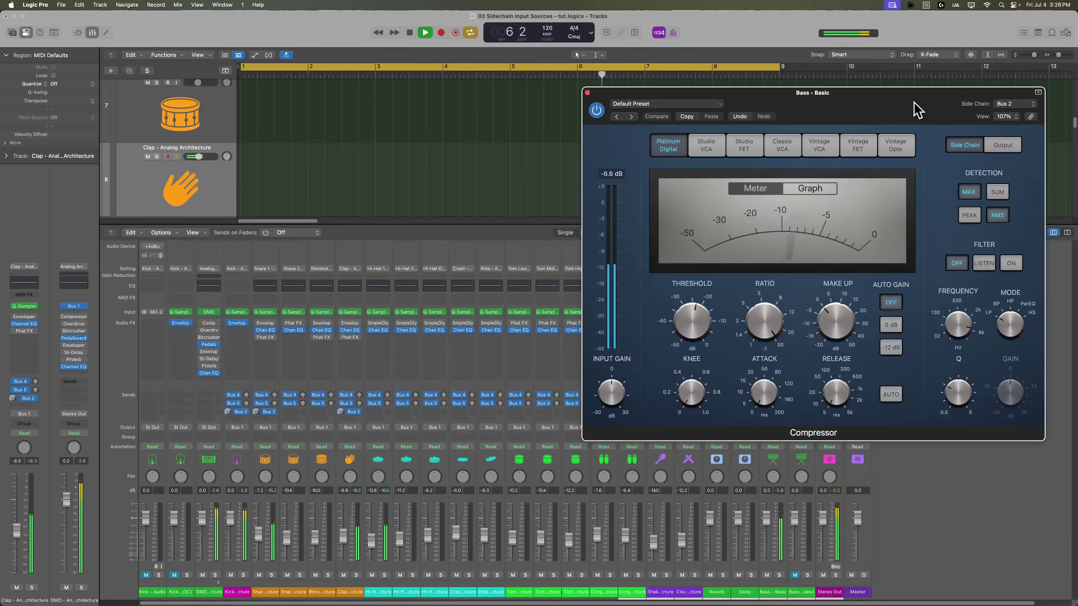
key(space)
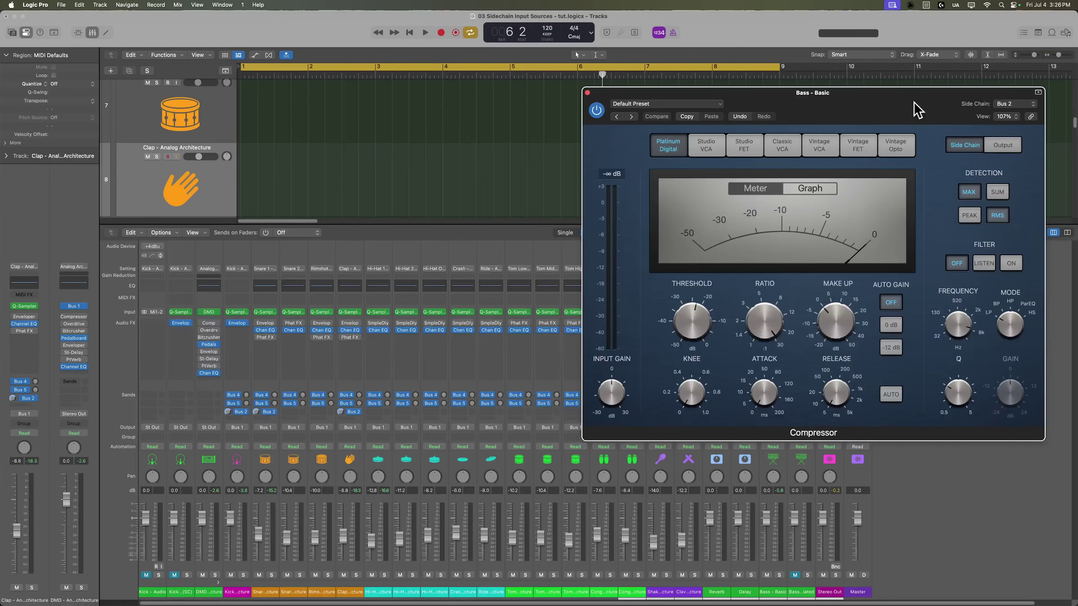
Collapse the DMD track stack and mute the Bass - Basic track
key(x)
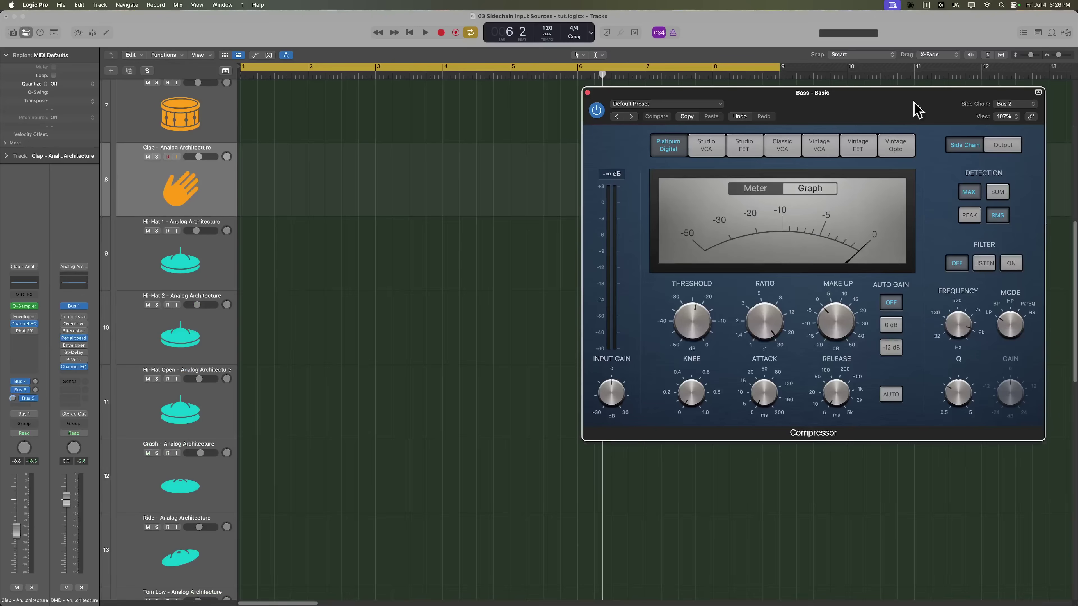
scroll(327, 294, up, 10)
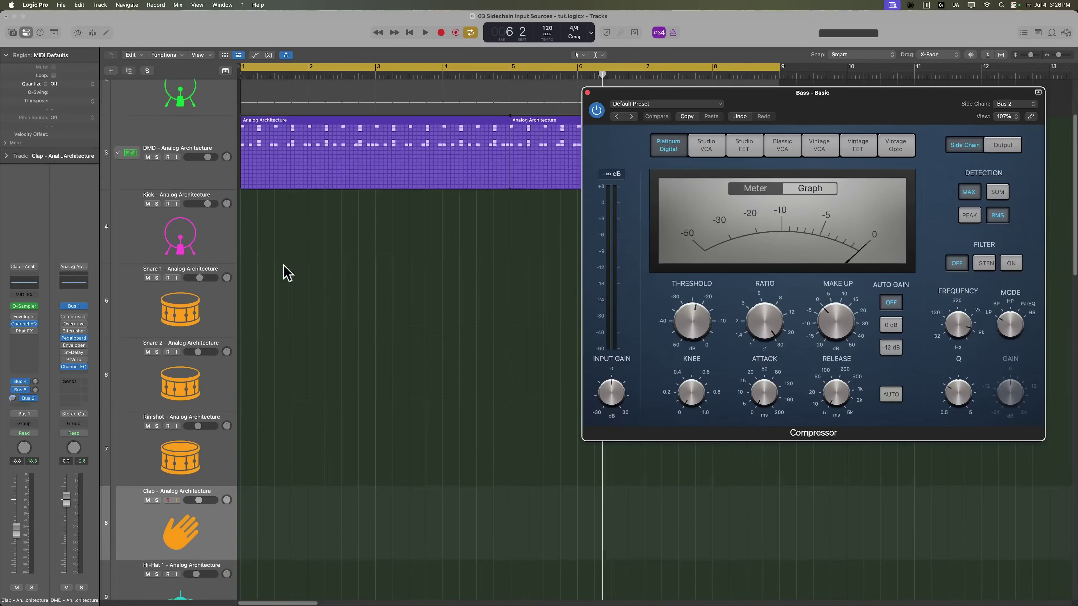
click(119, 162)
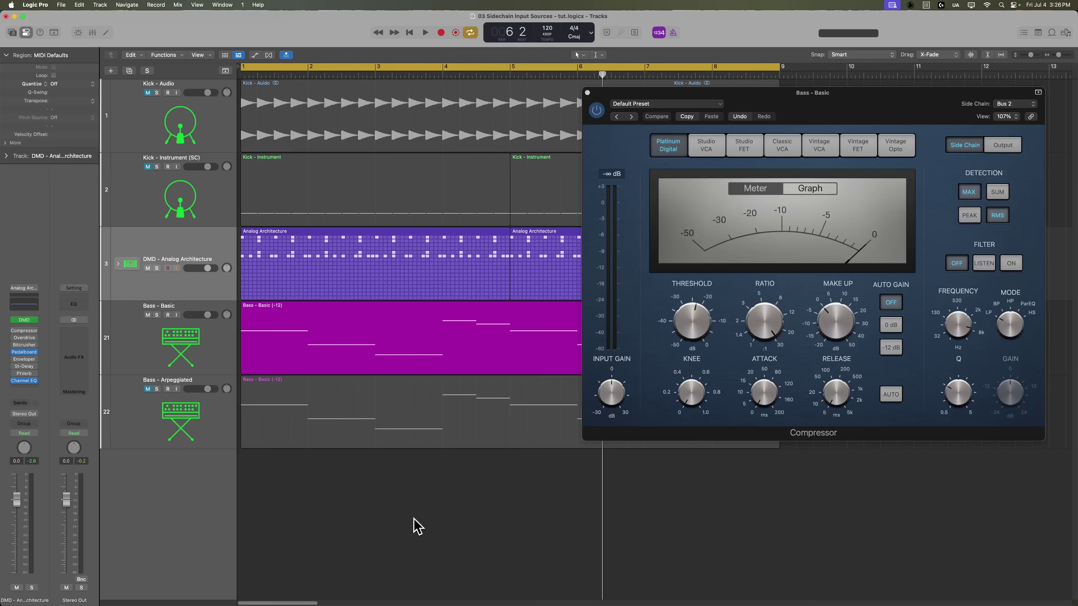
click(148, 315)
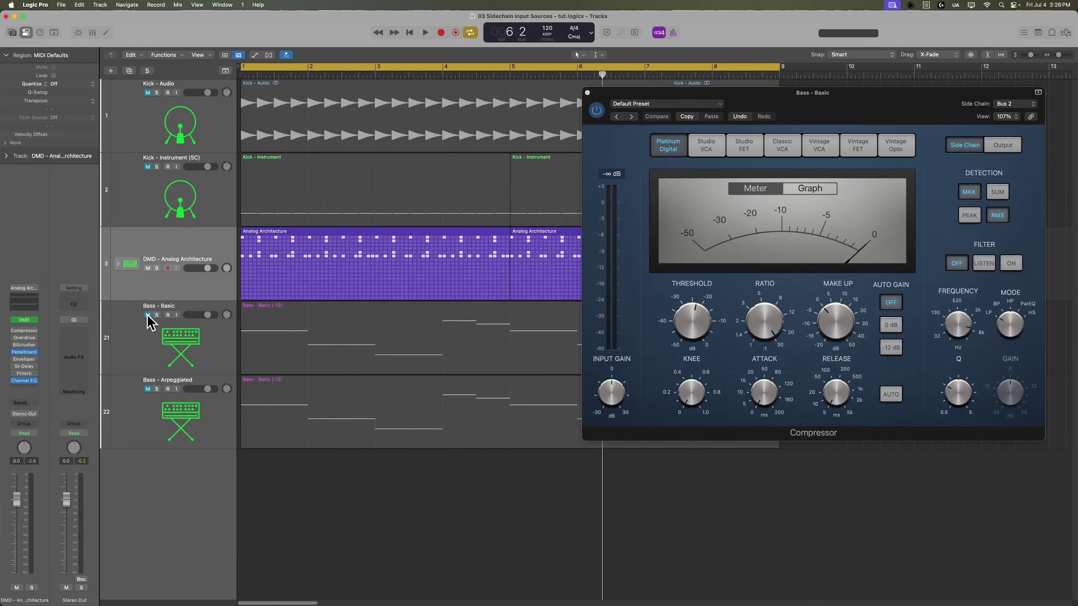
Check the ES2 synth and Arp settings on the Bass - Arpeggiated track
click(159, 428)
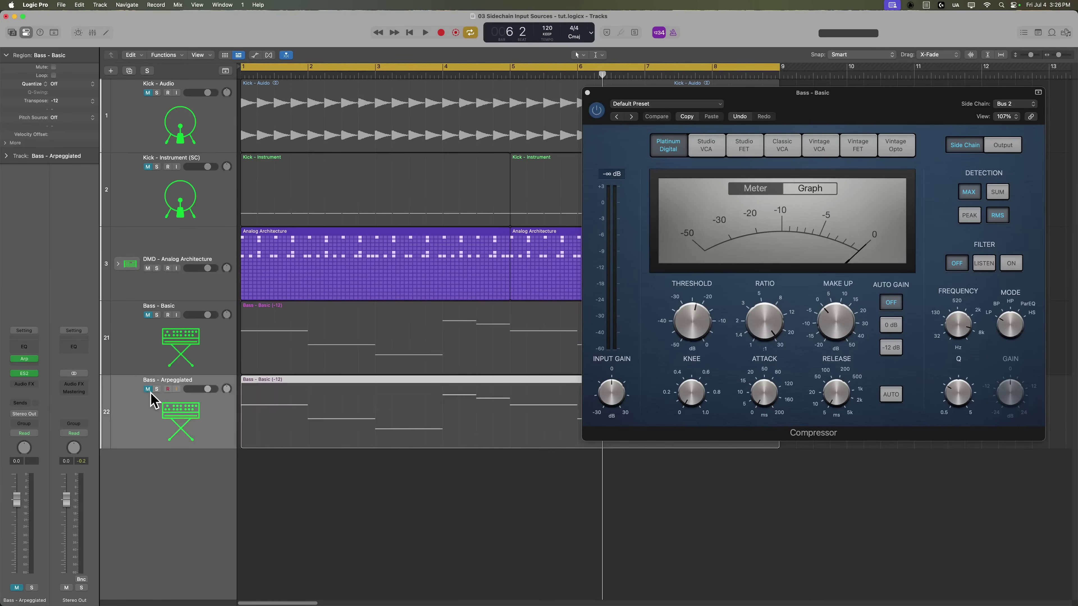
click(588, 93)
click(24, 374)
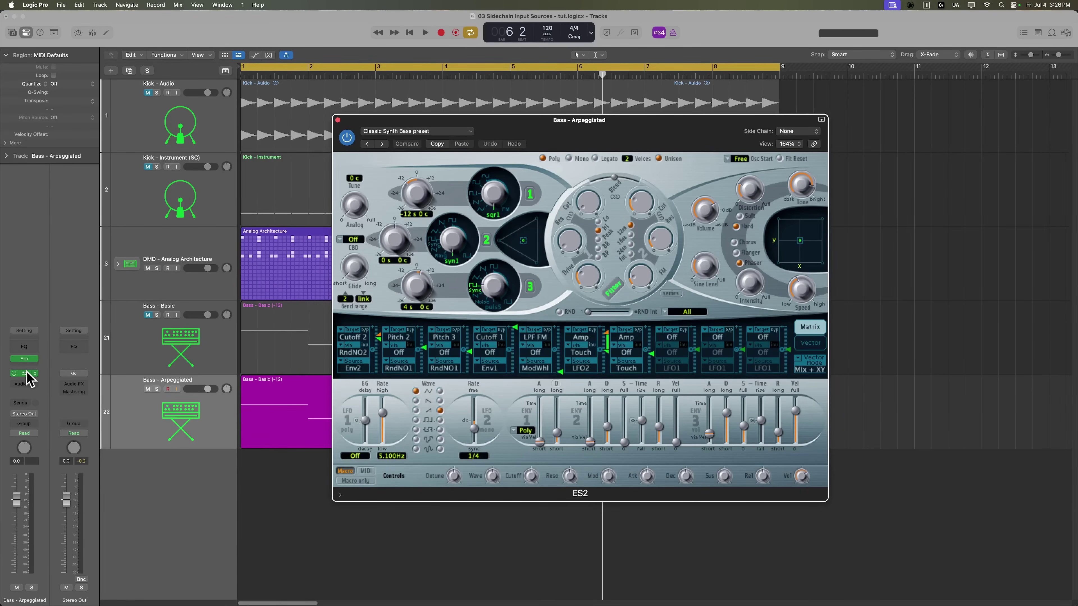
click(25, 373)
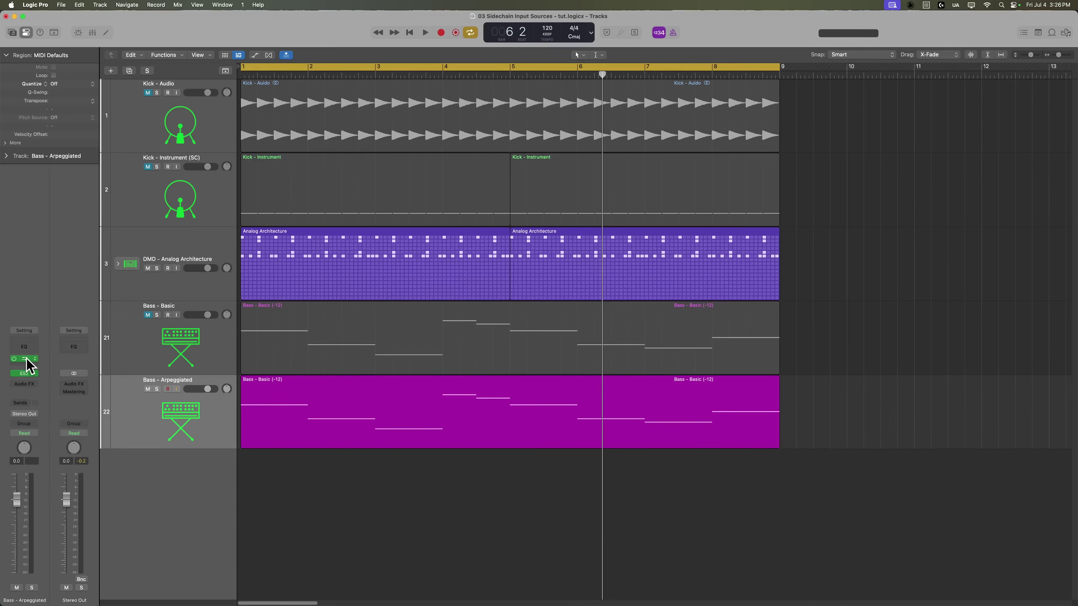
click(25, 359)
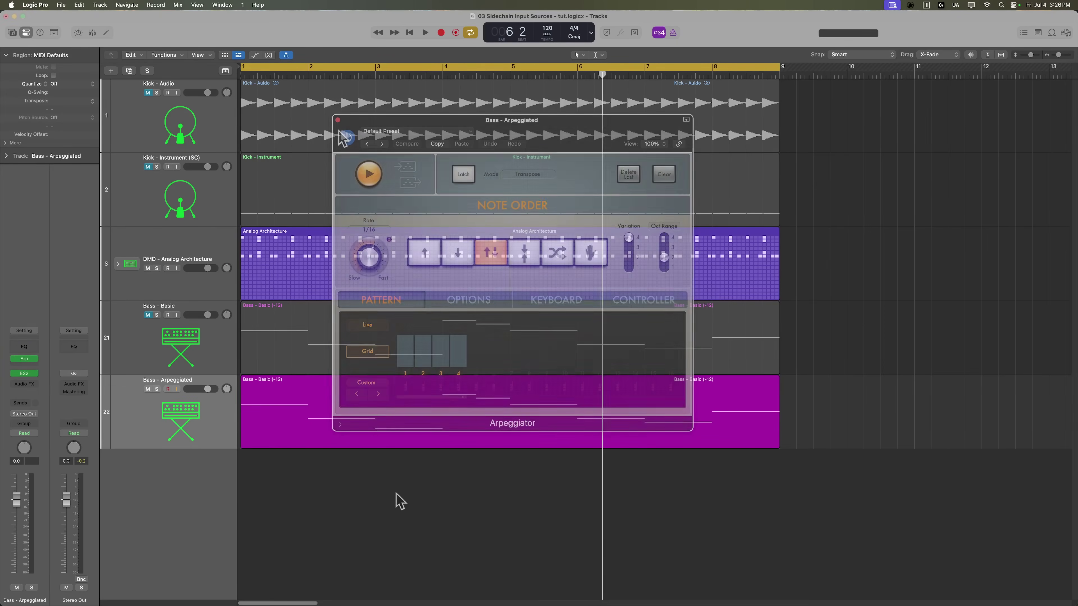
Play and stop the song to hear the arpeggiated bass, then return to the Mixer
key(space)
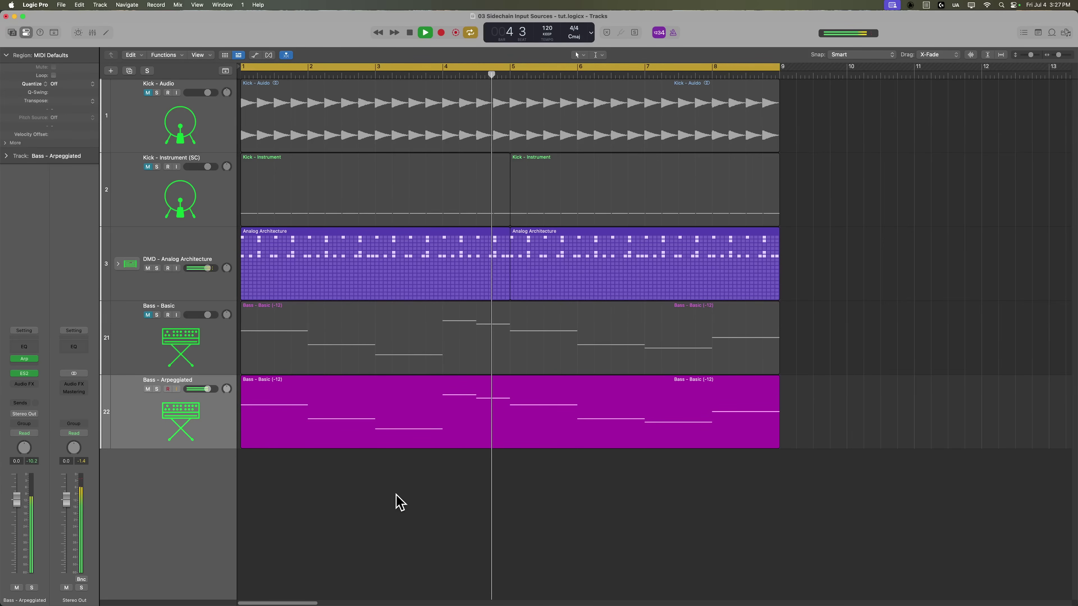
key(space)
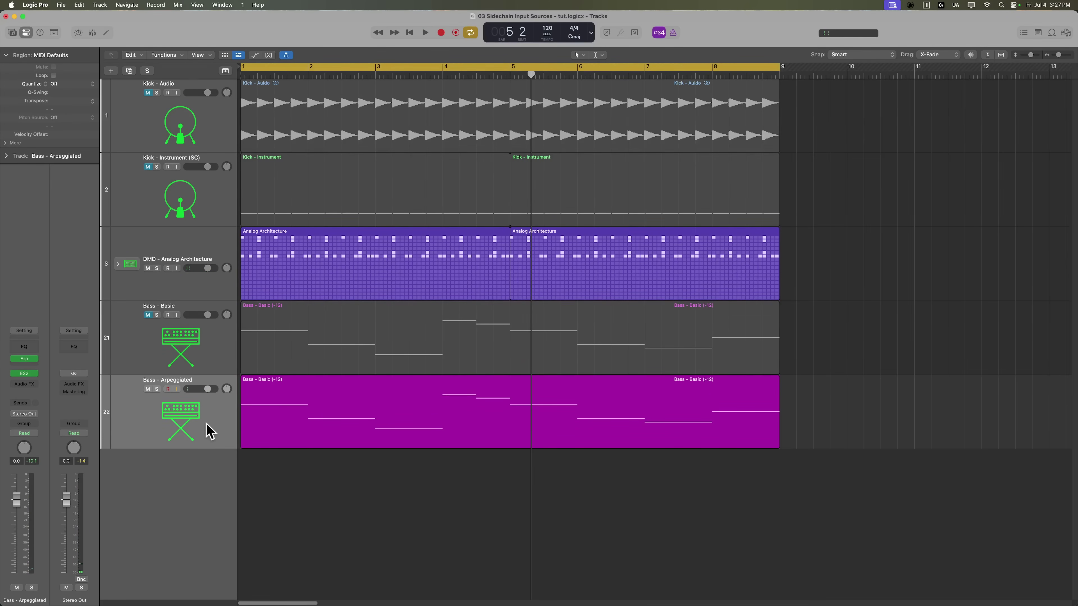
key(x)
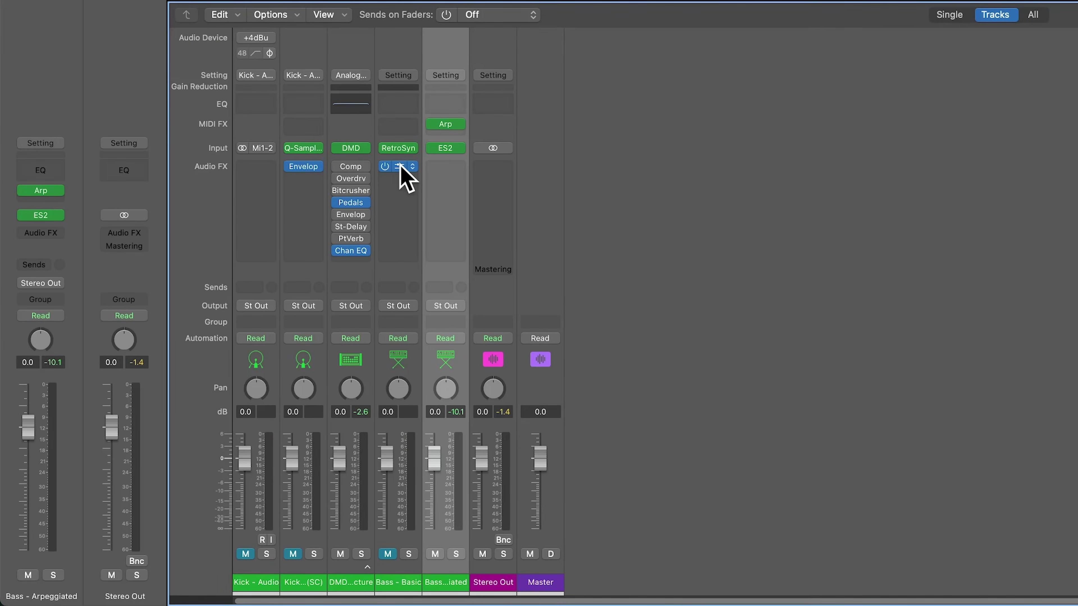
Drag the Comp slot from Bass - Basic onto Bass - Arpeggiated's Audio FX and play it back
drag(401, 164, 447, 172)
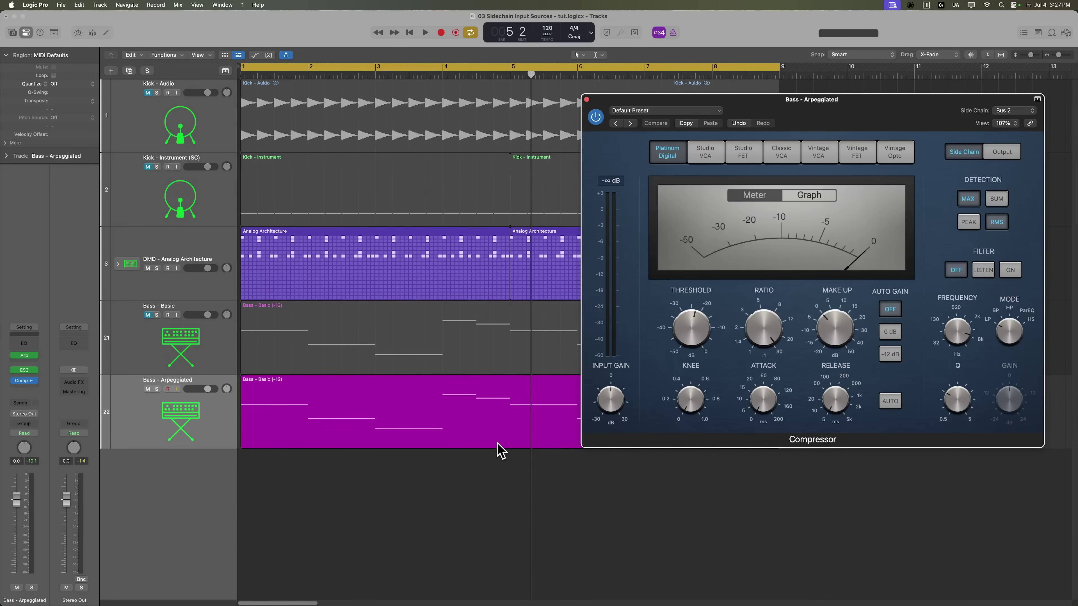
key(space)
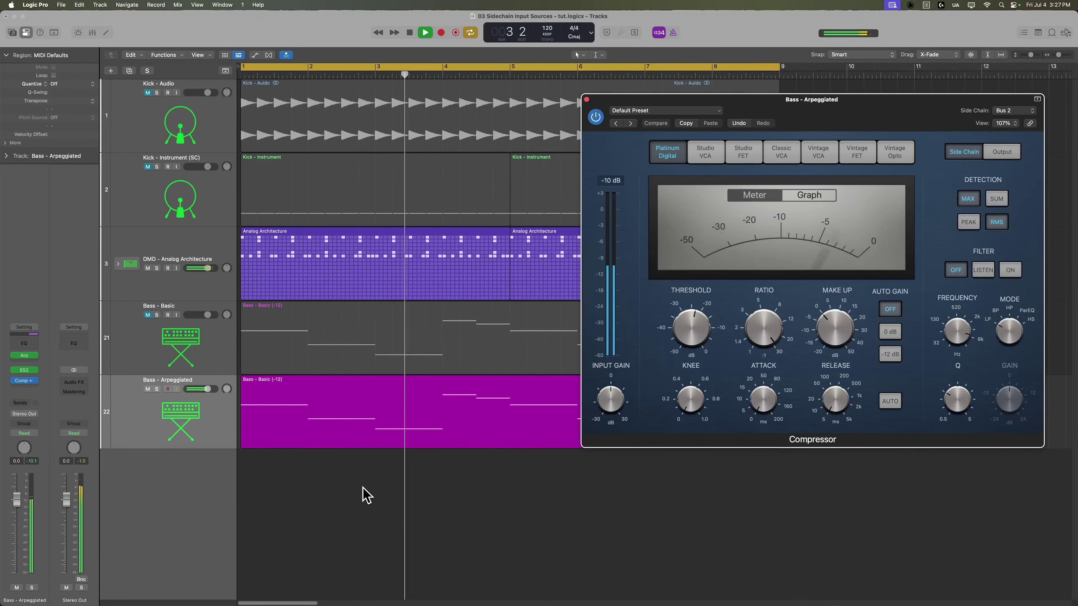
key(space)
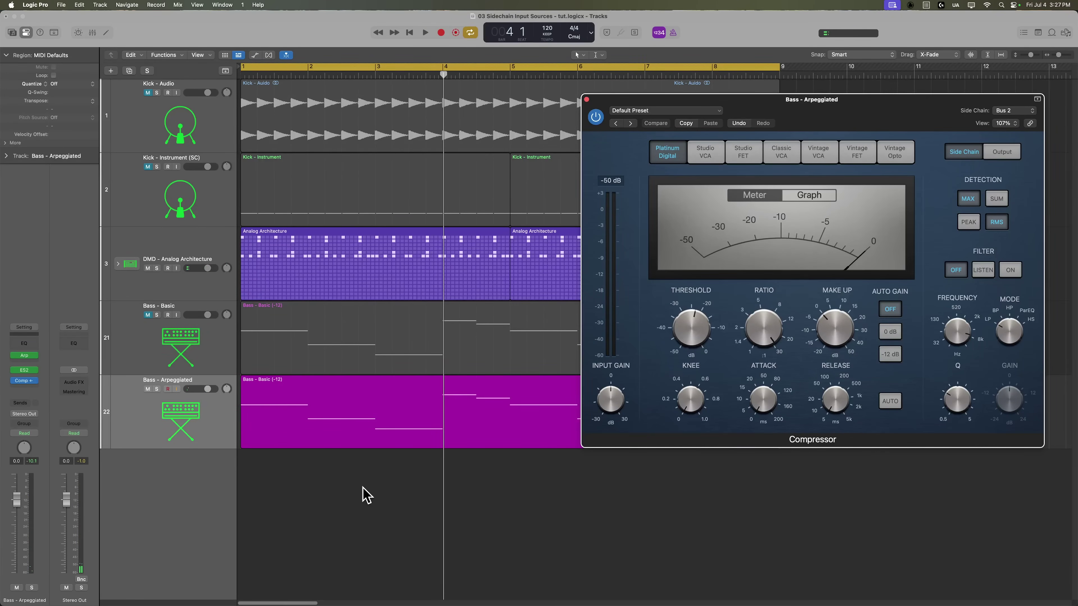
click(1014, 111)
mouse_move(1054, 82)
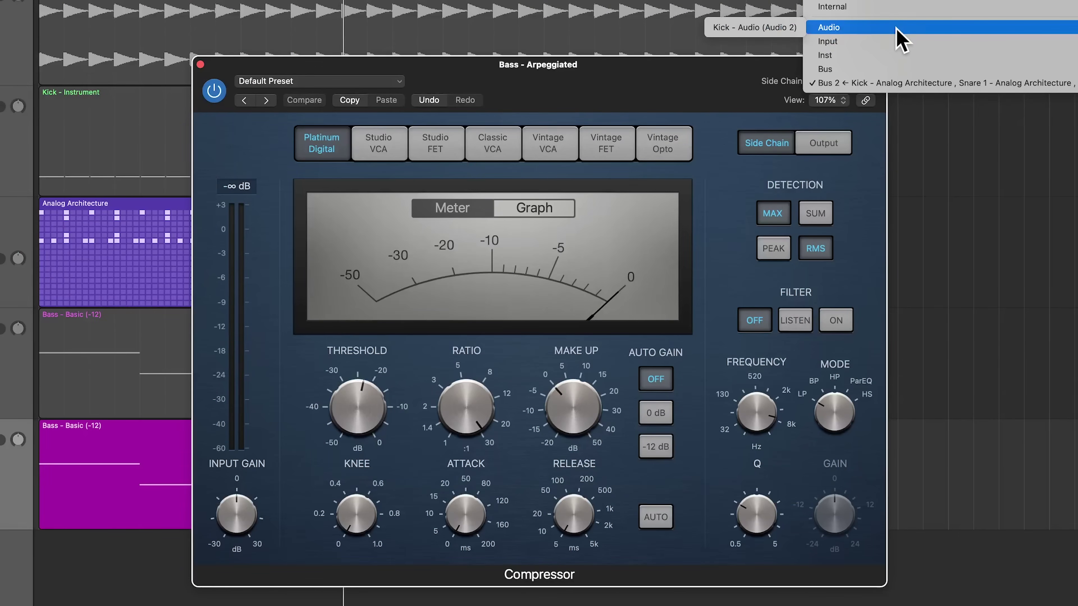
mouse_move(895, 48)
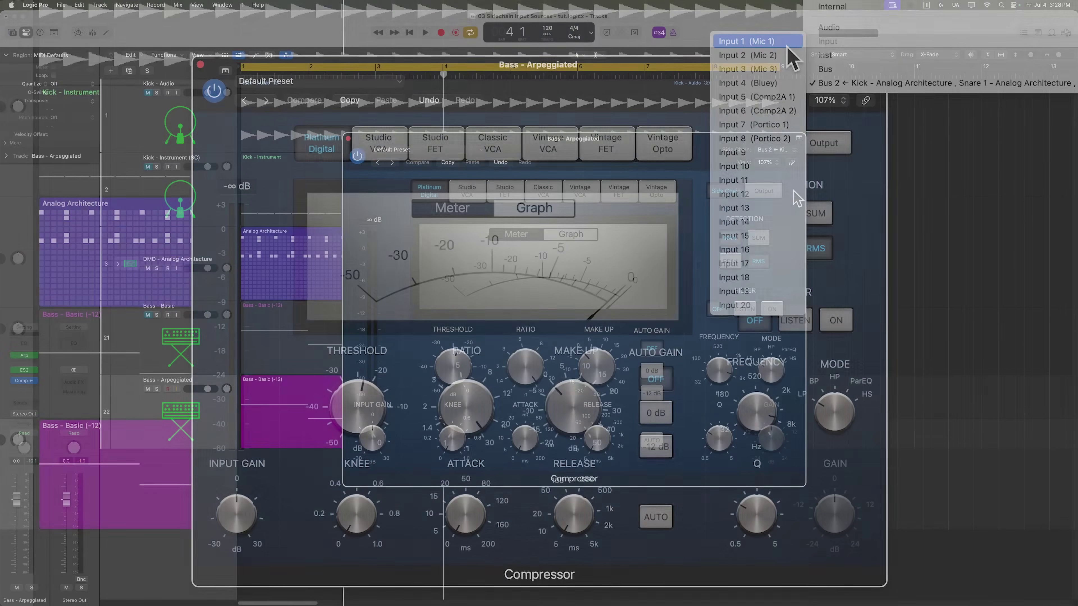
click(874, 153)
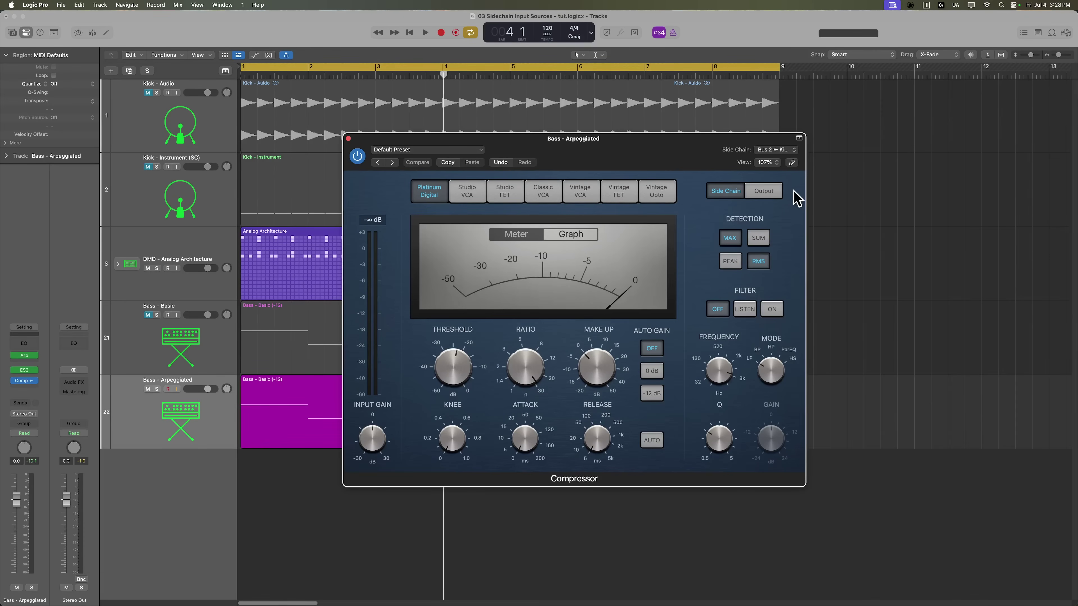